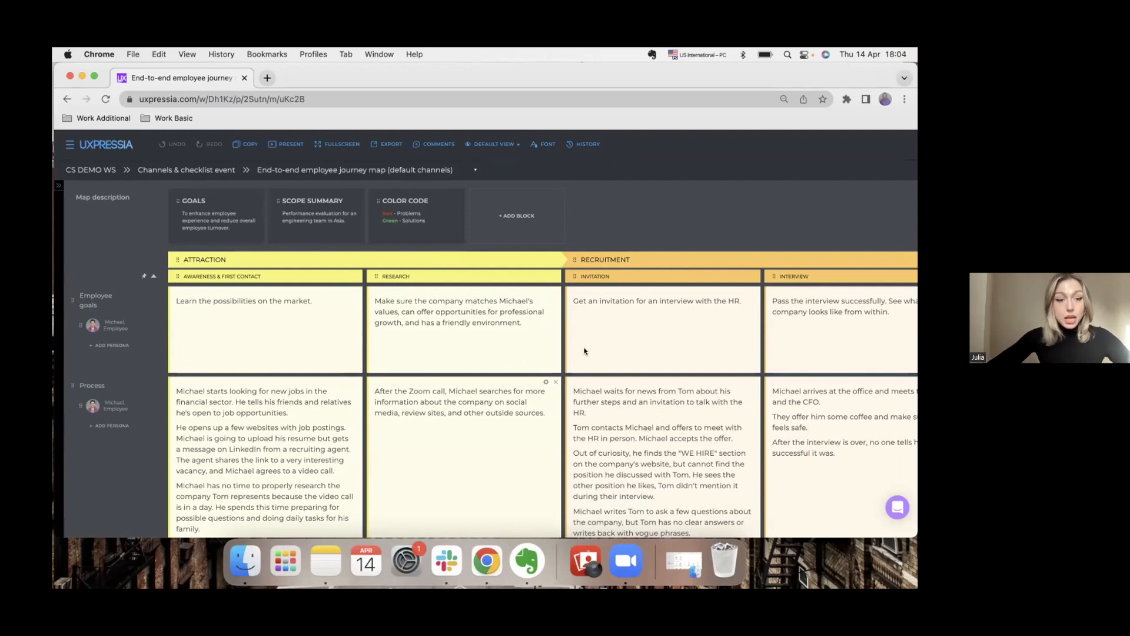
Step: Open the channel picker for the Twitter item in the Process and channels row and look through the General set
scroll(583, 345, "down", 10)
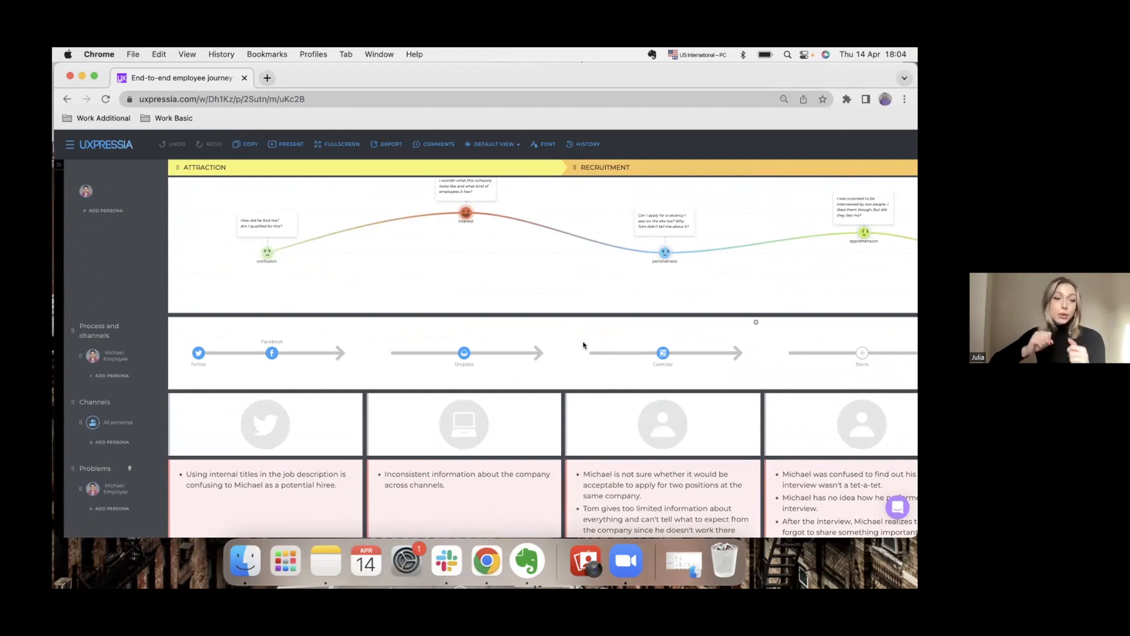
left_click(200, 354)
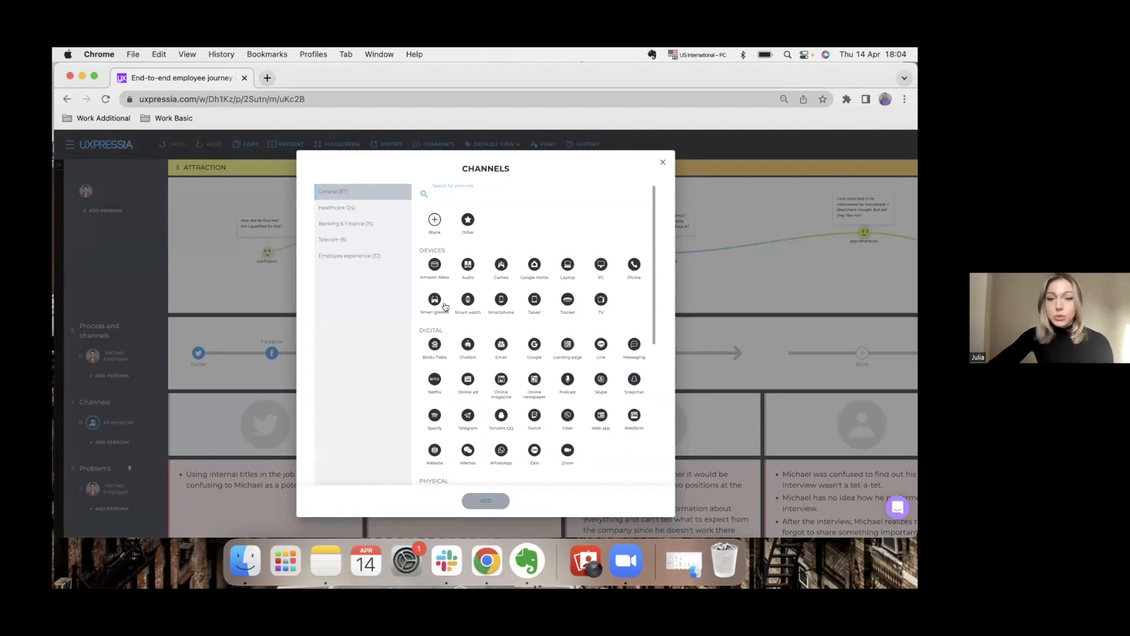
scroll(446, 307, "down", 1)
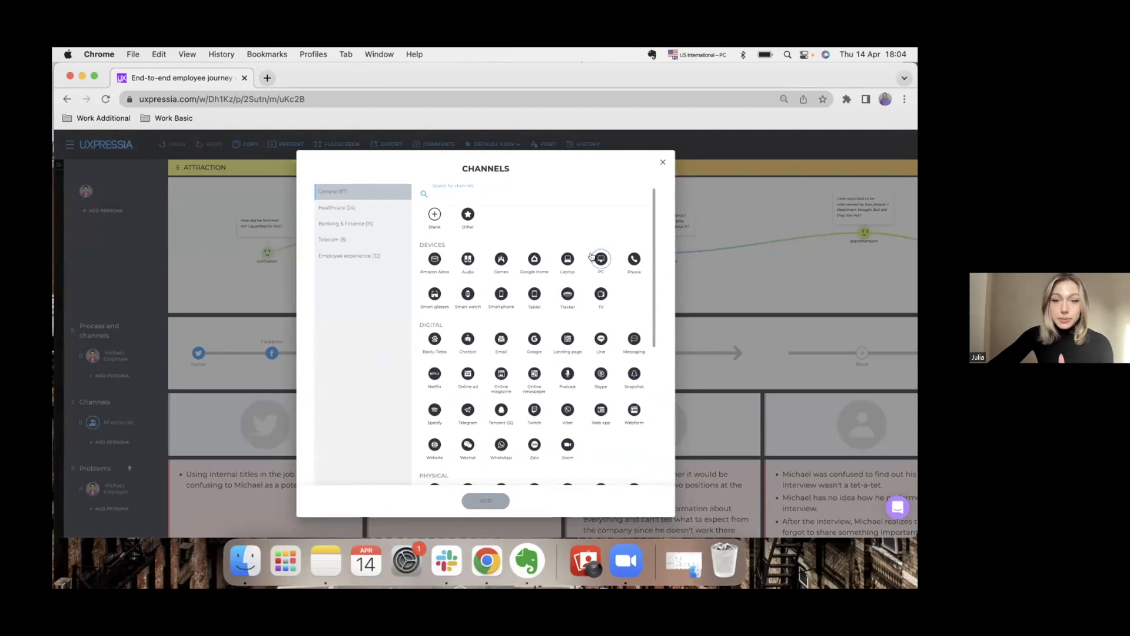
scroll(549, 315, "down", 3)
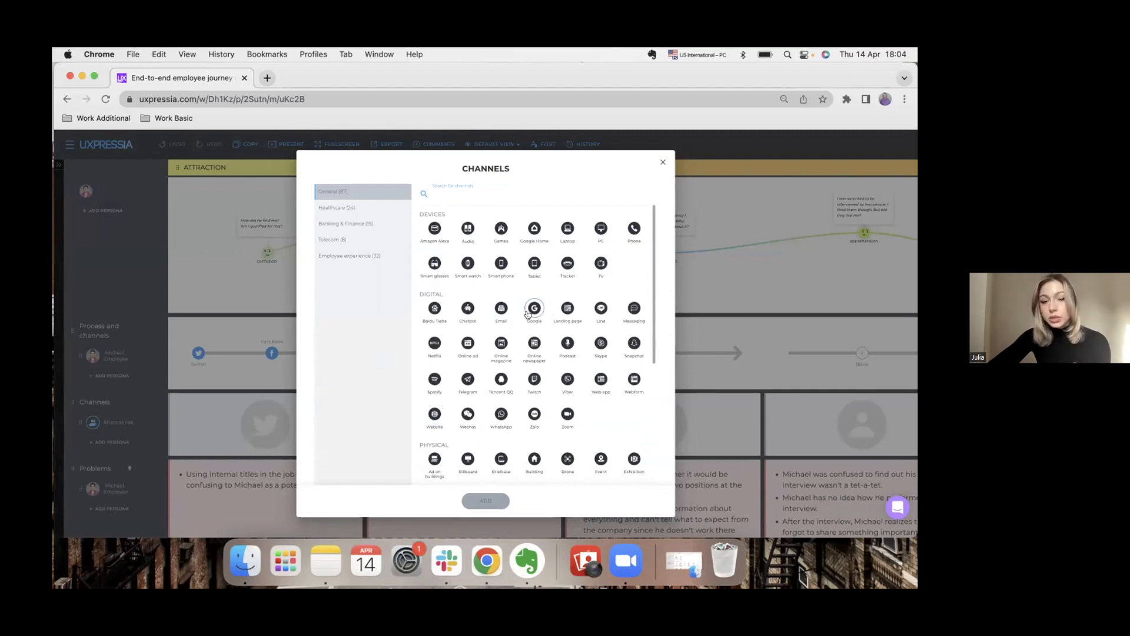
scroll(560, 413, "down", 5)
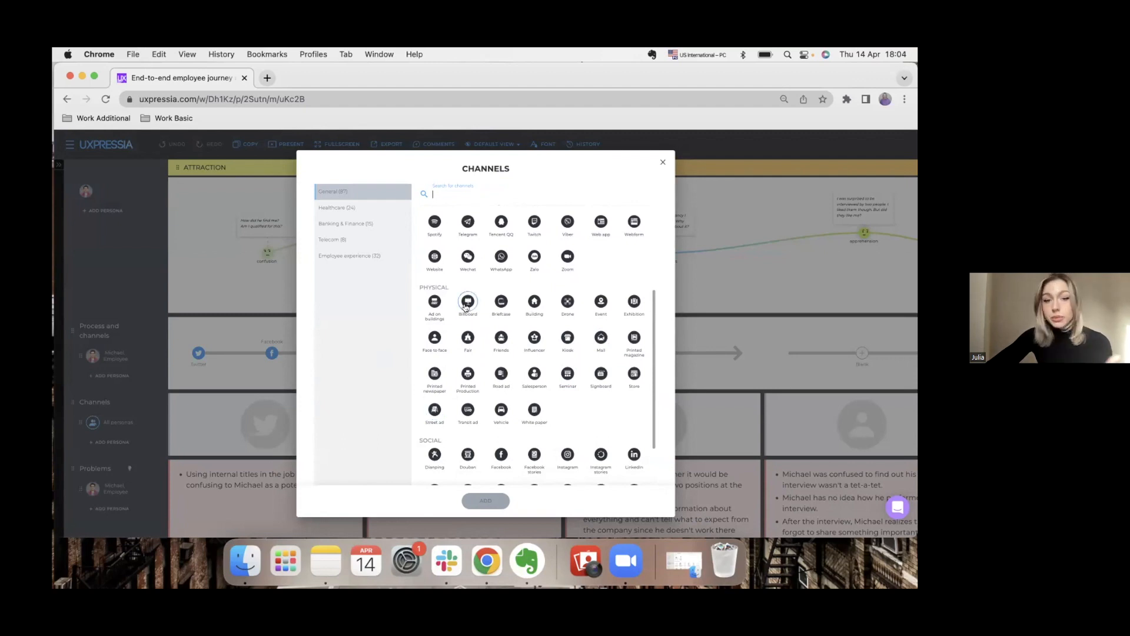
scroll(480, 364, "down", 2)
scroll(481, 364, "down", 1)
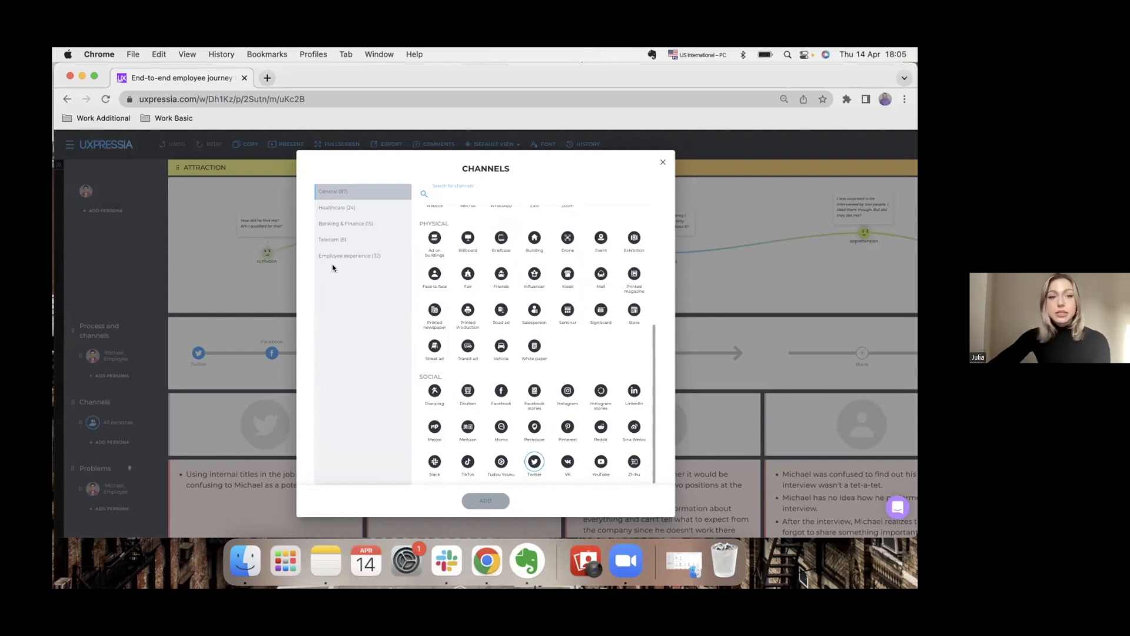
Step: View the Healthcare, Banking & Finance, Telecom and Employee experience channel sets in turn
left_click(339, 207)
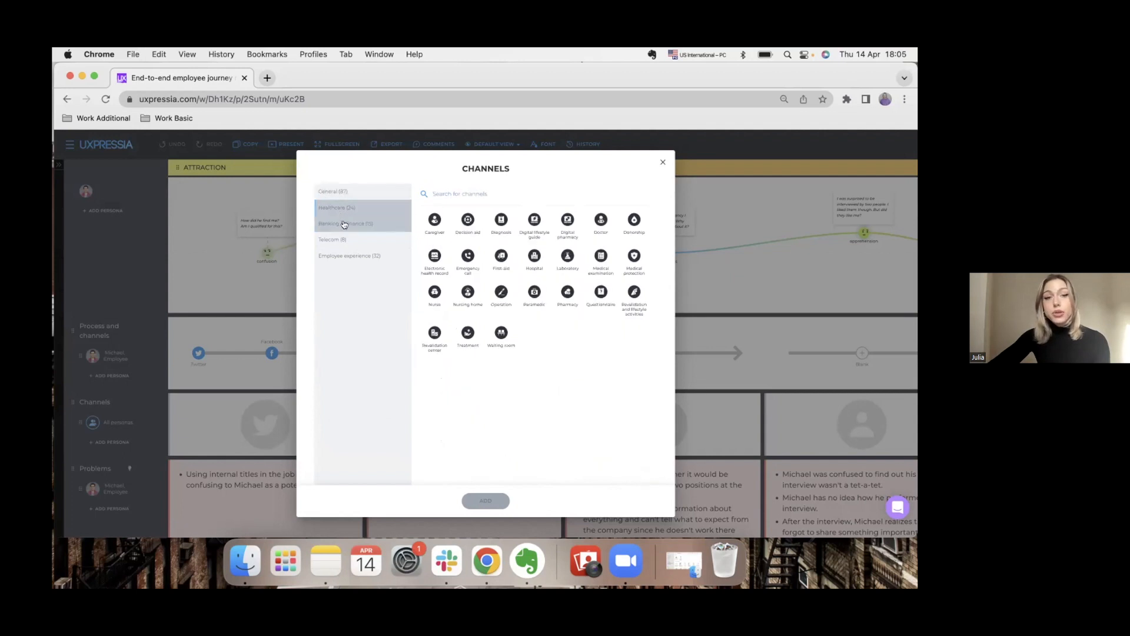
left_click(344, 224)
left_click(345, 238)
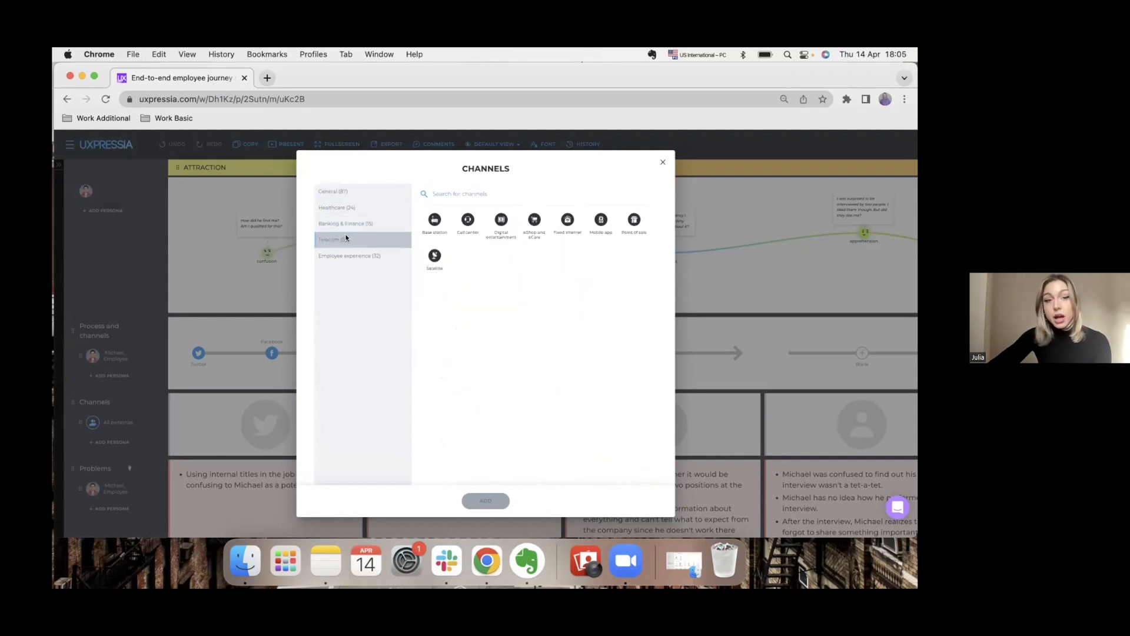
left_click(345, 256)
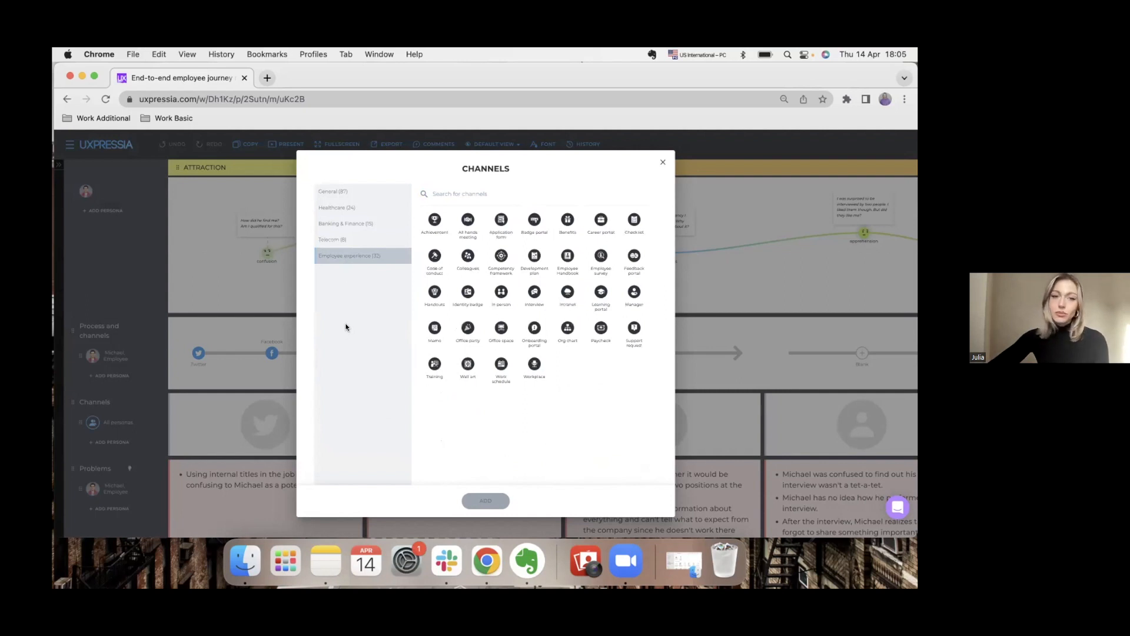
Step: Return to the General channel set, look through its icons once more and close the channel picker
left_click(354, 192)
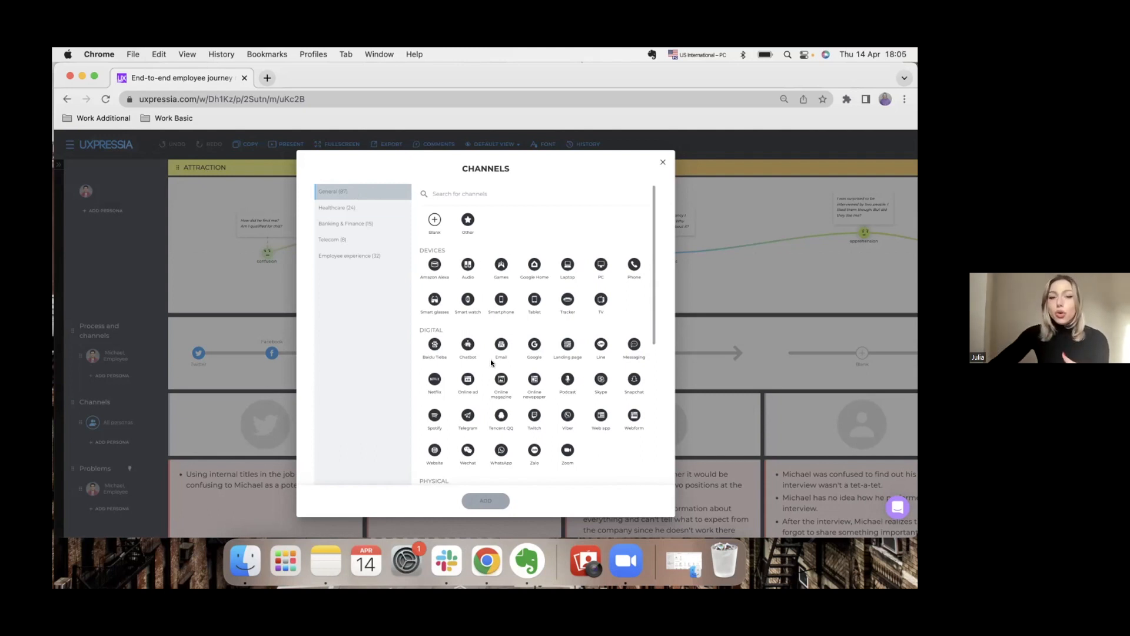
scroll(490, 359, "down", 3)
scroll(477, 407, "down", 5)
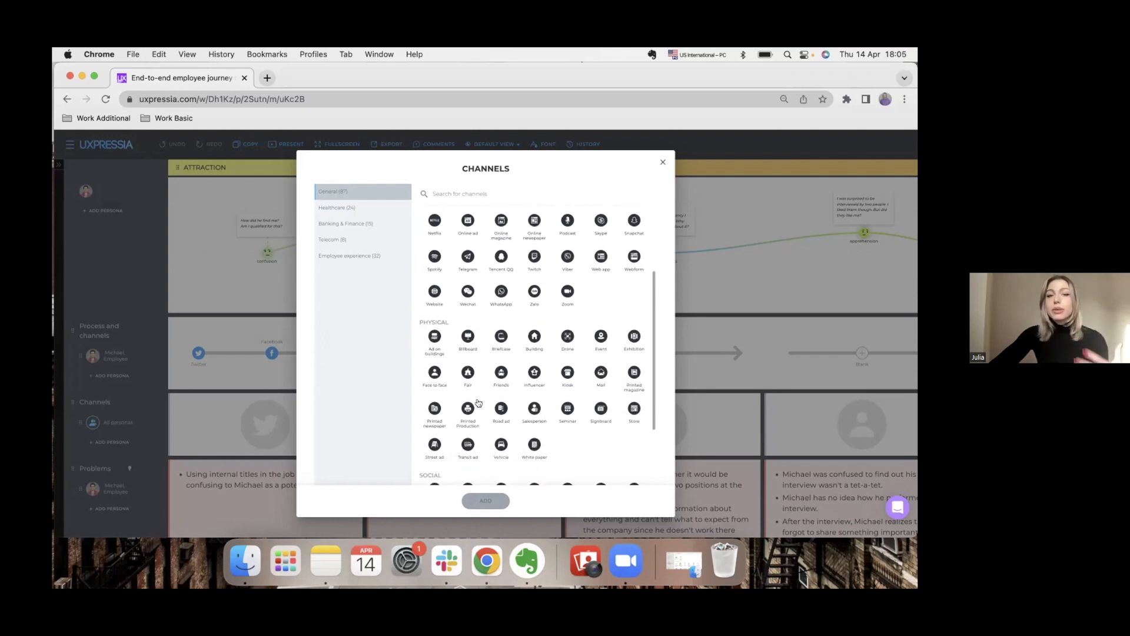
scroll(477, 410, "up", 3)
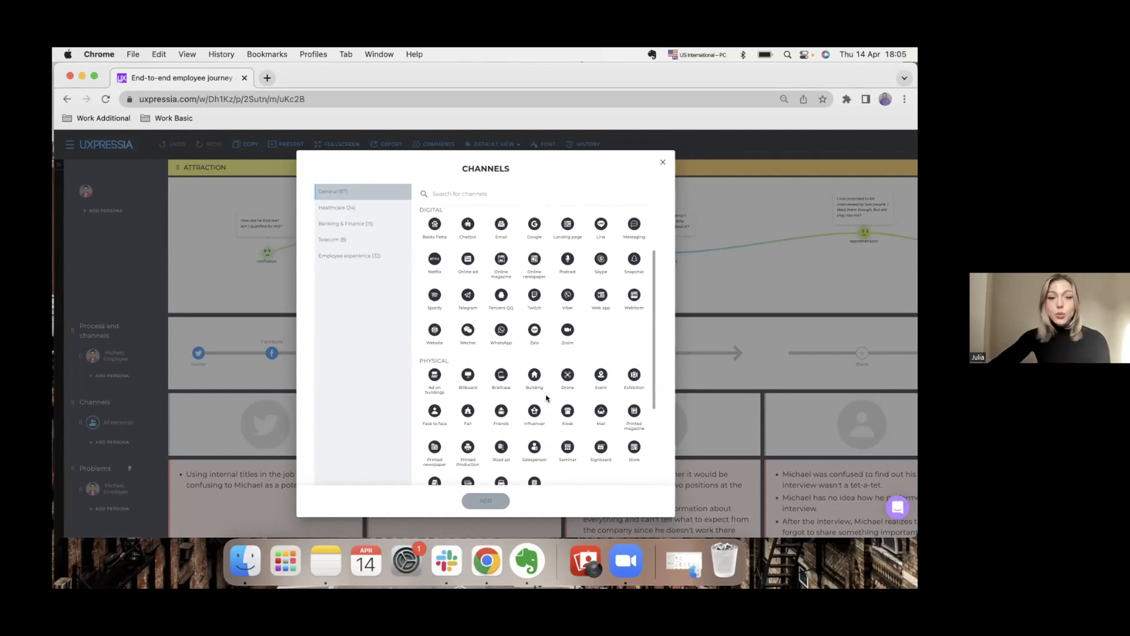
scroll(544, 397, "up", 2)
scroll(544, 397, "up", 2)
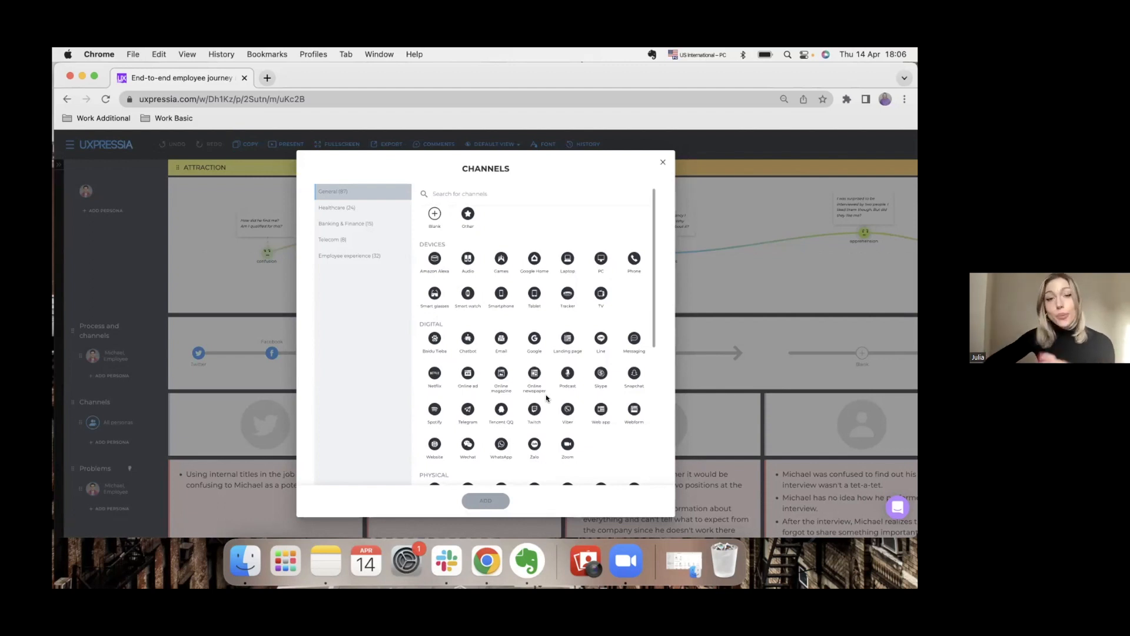
left_click(663, 163)
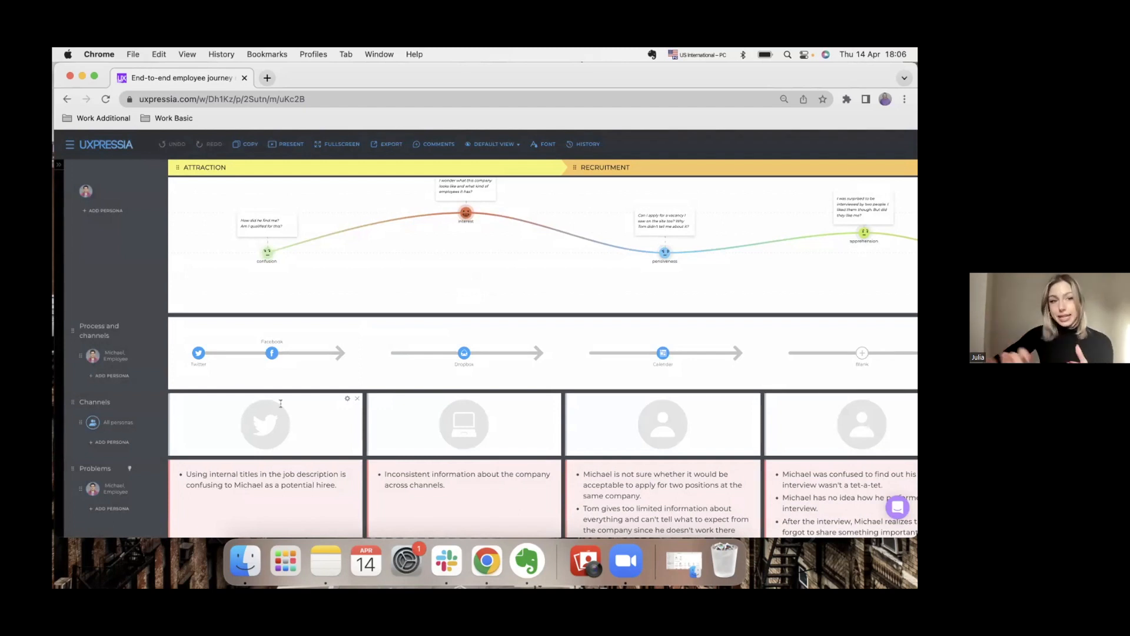
Step: Go to the workspace settings and open the Channels collection of the team library
left_click(69, 145)
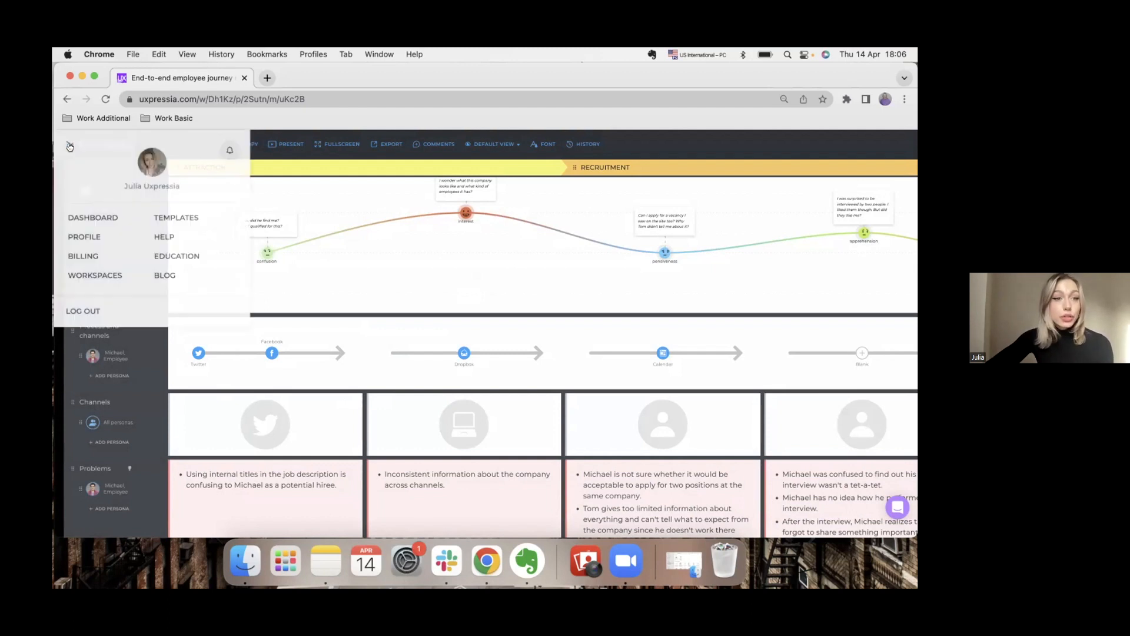
left_click(109, 277)
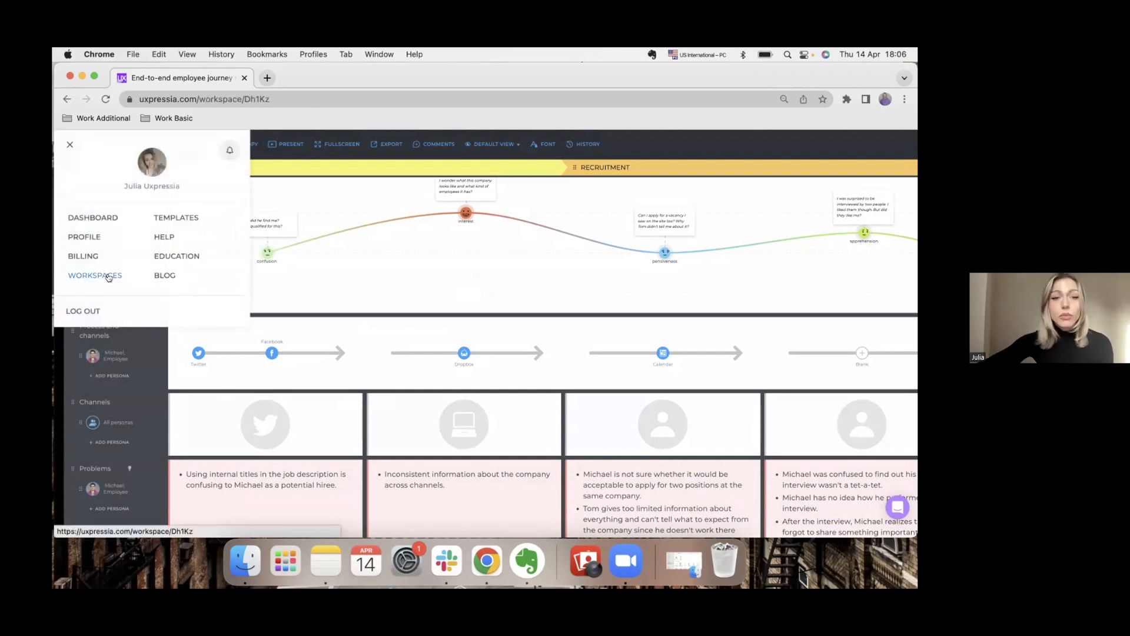
left_click(542, 210)
scroll(387, 411, "down", 2)
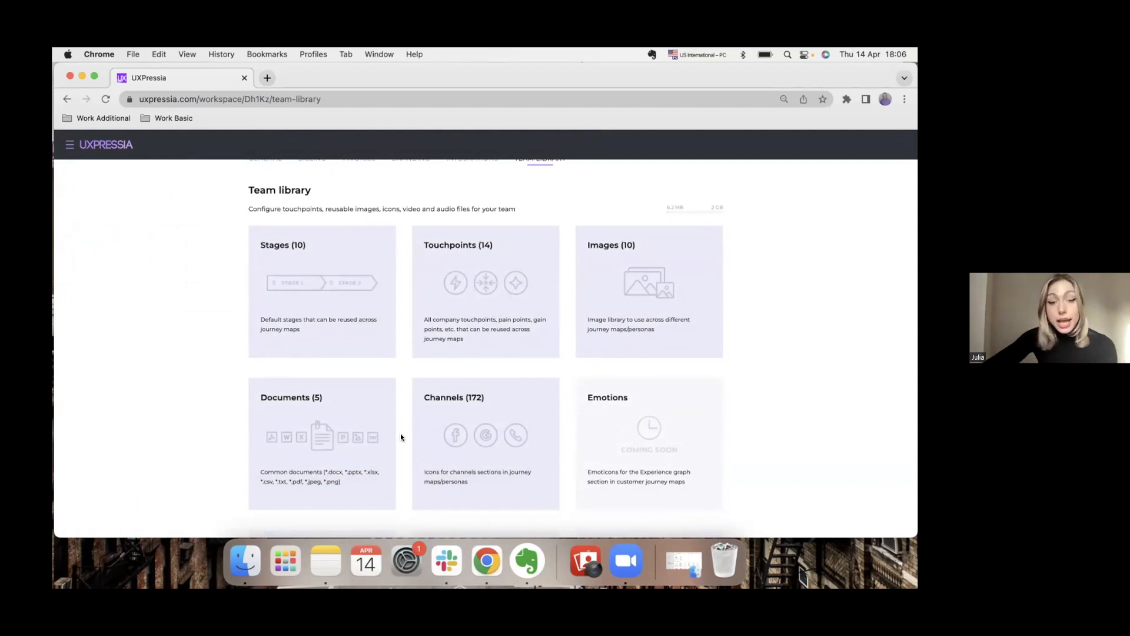
scroll(401, 437, "down", 1)
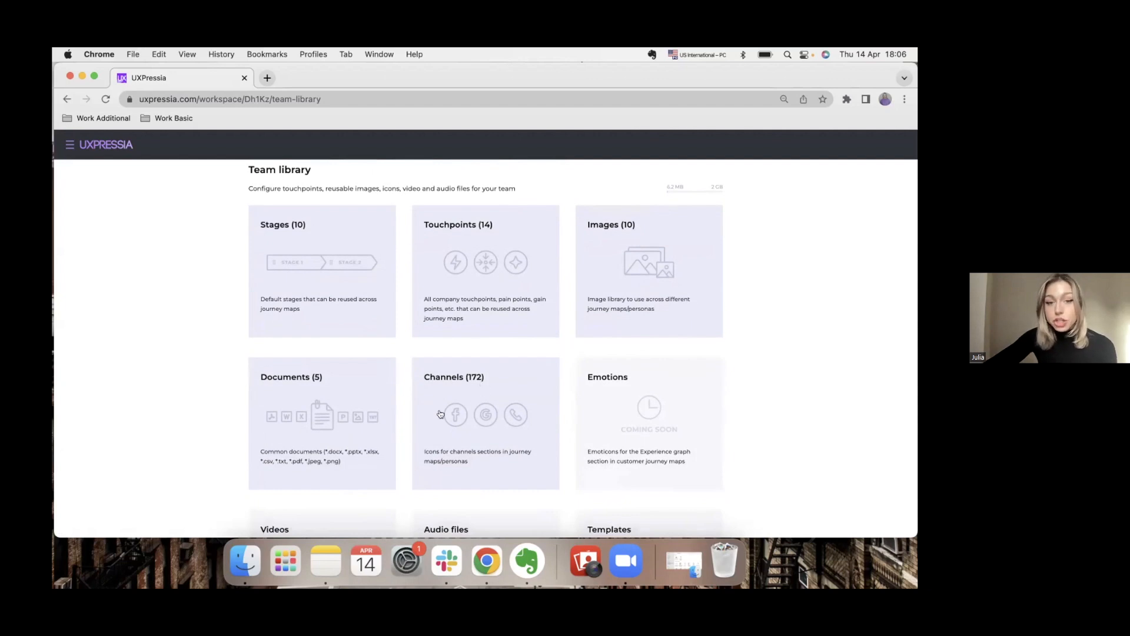
left_click(478, 414)
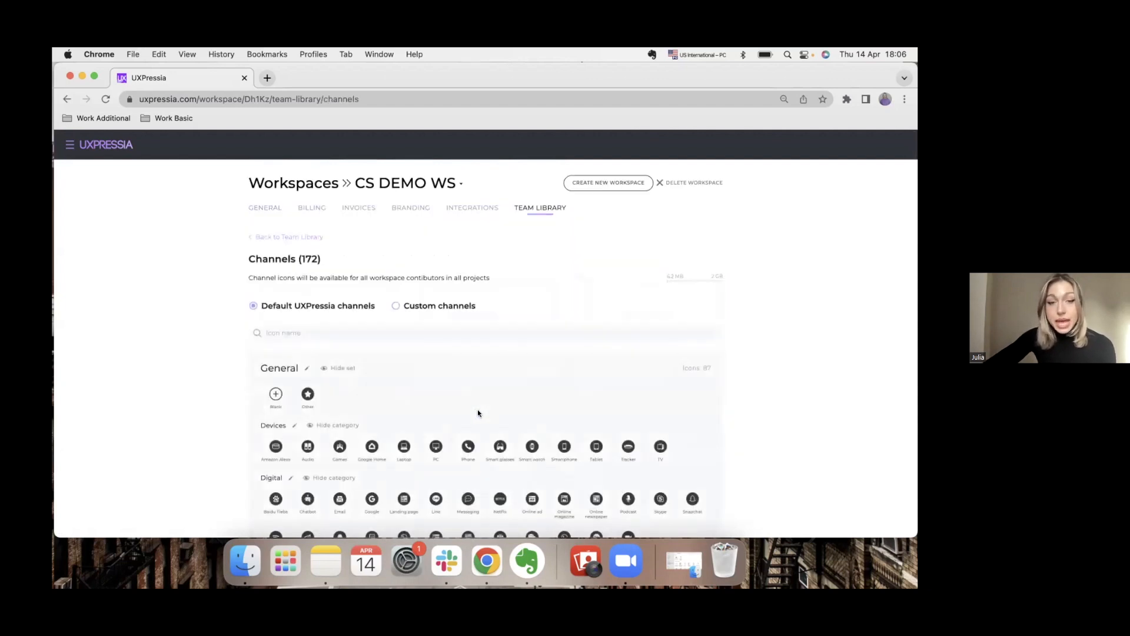
Step: Hide the Amazon Alexa, Audio, Games, Google Home, Laptop and TV icons in the Devices category of the General set
scroll(403, 437, "down", 3)
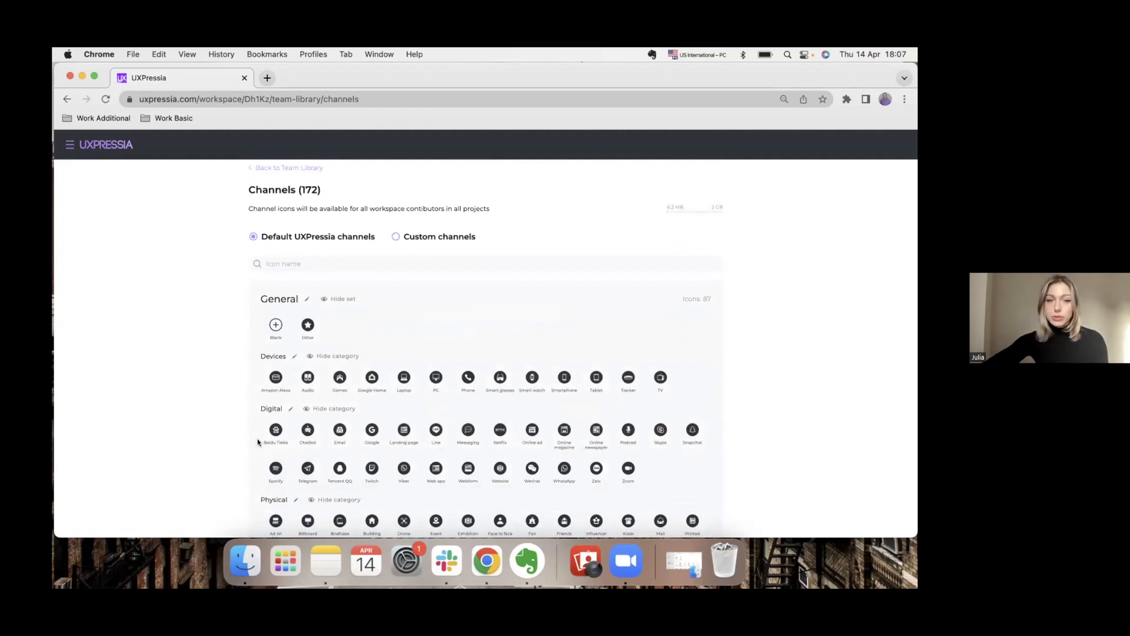
scroll(231, 472, "down", 5)
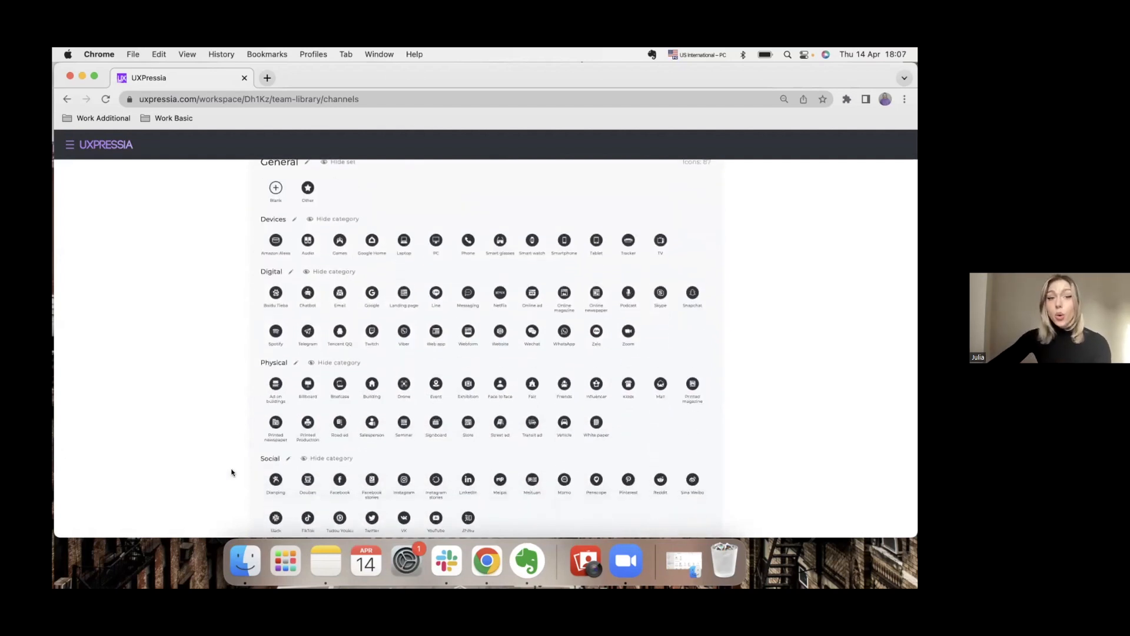
scroll(231, 472, "down", 8)
scroll(231, 472, "up", 11)
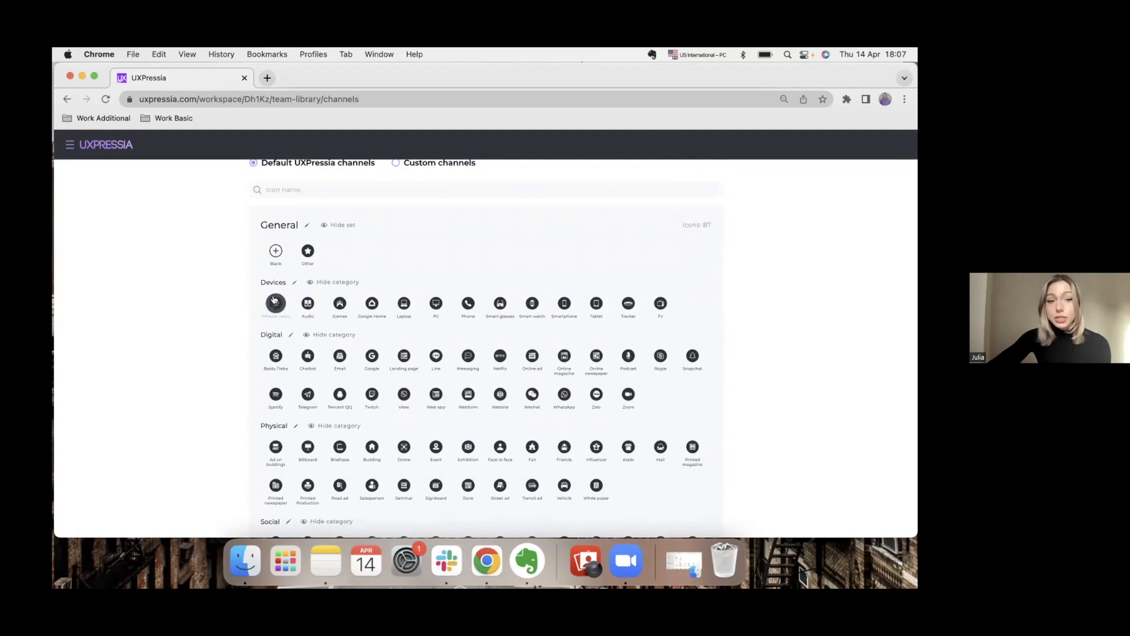
left_click(307, 304)
left_click(339, 303)
left_click(372, 303)
left_click(404, 303)
left_click(660, 303)
Step: Hide the Baidu Tieba, Spotify, Tencent QQ and Twitch icons in the Digital category
left_click(276, 356)
left_click(275, 394)
left_click(339, 395)
left_click(372, 395)
Step: Hide the entire Healthcare, Banking & Finance and Telecom channel sets
scroll(336, 509, "down", 5)
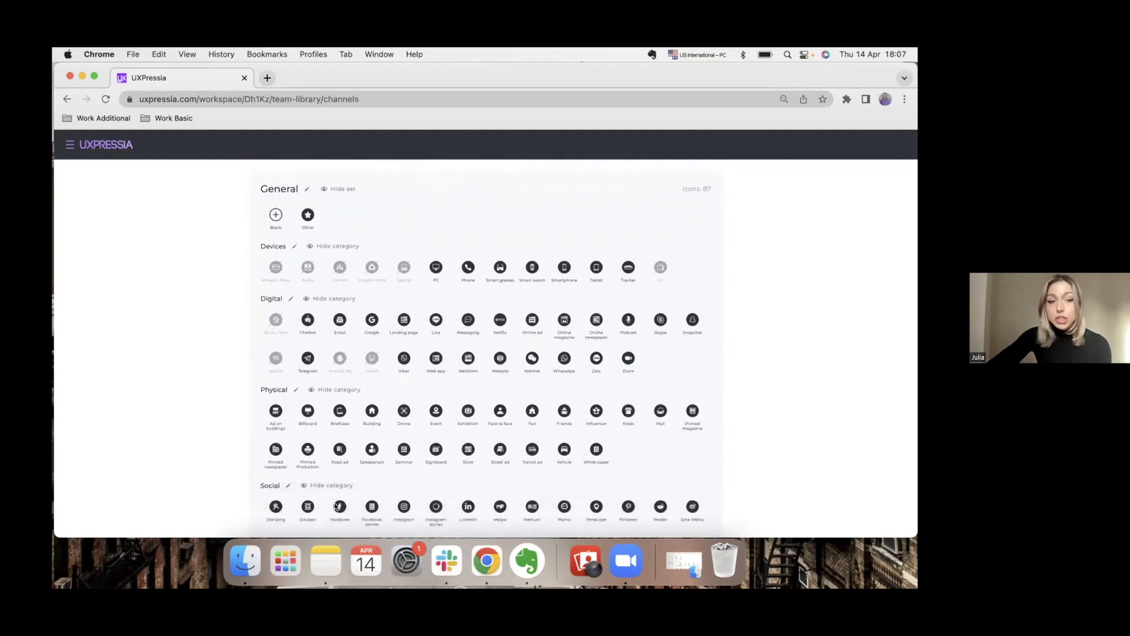
scroll(325, 497, "down", 7)
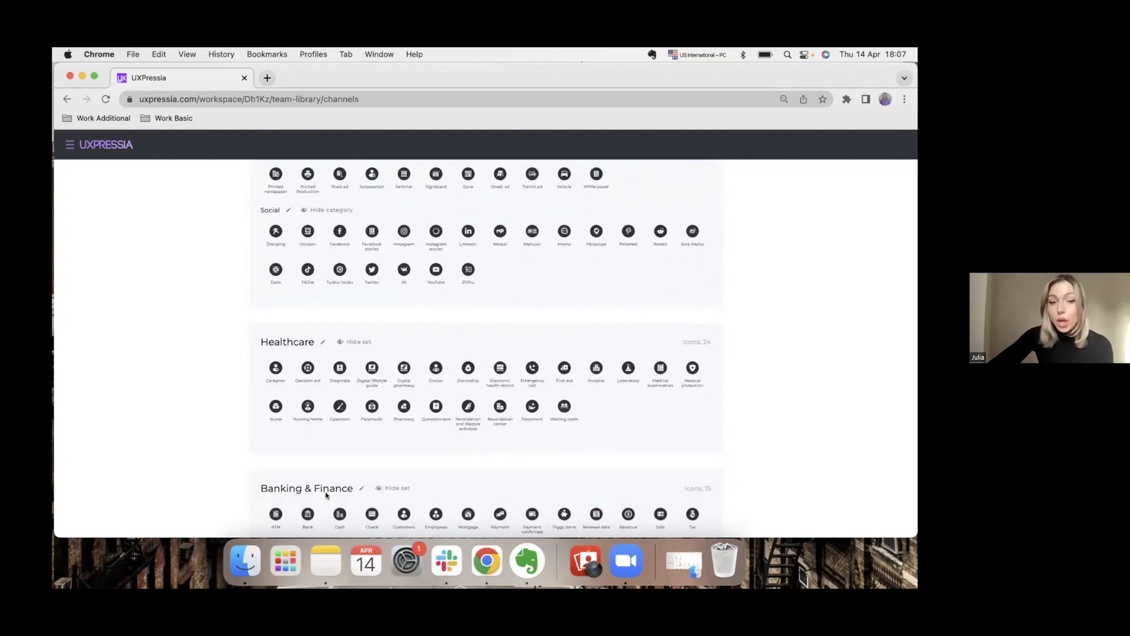
left_click(340, 343)
scroll(347, 354, "down", 4)
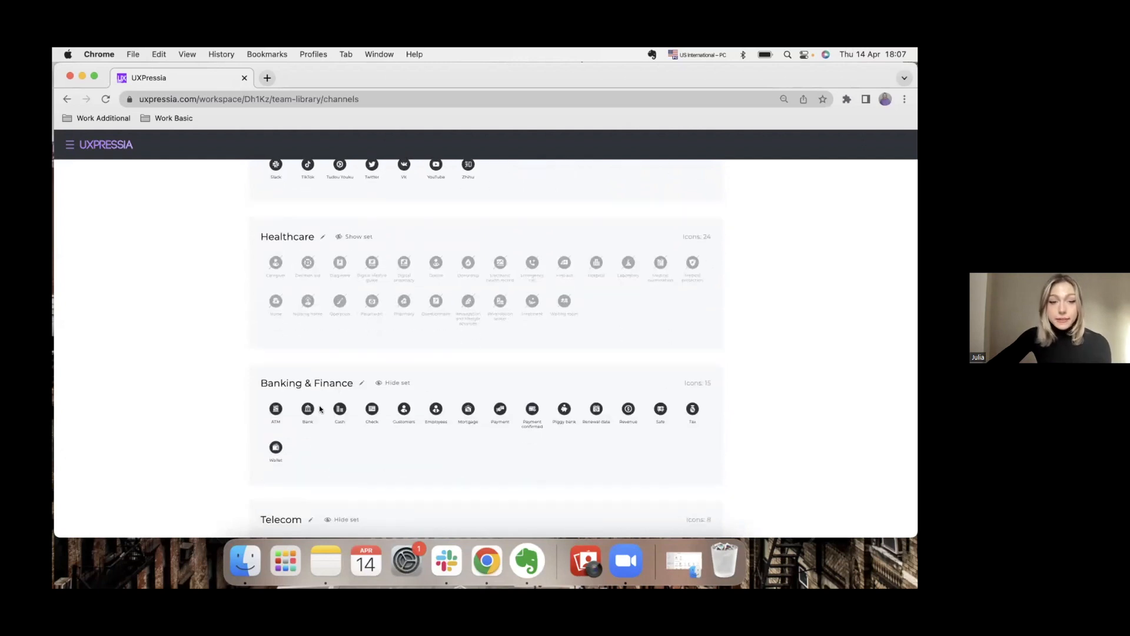
left_click(372, 383)
scroll(328, 454, "down", 5)
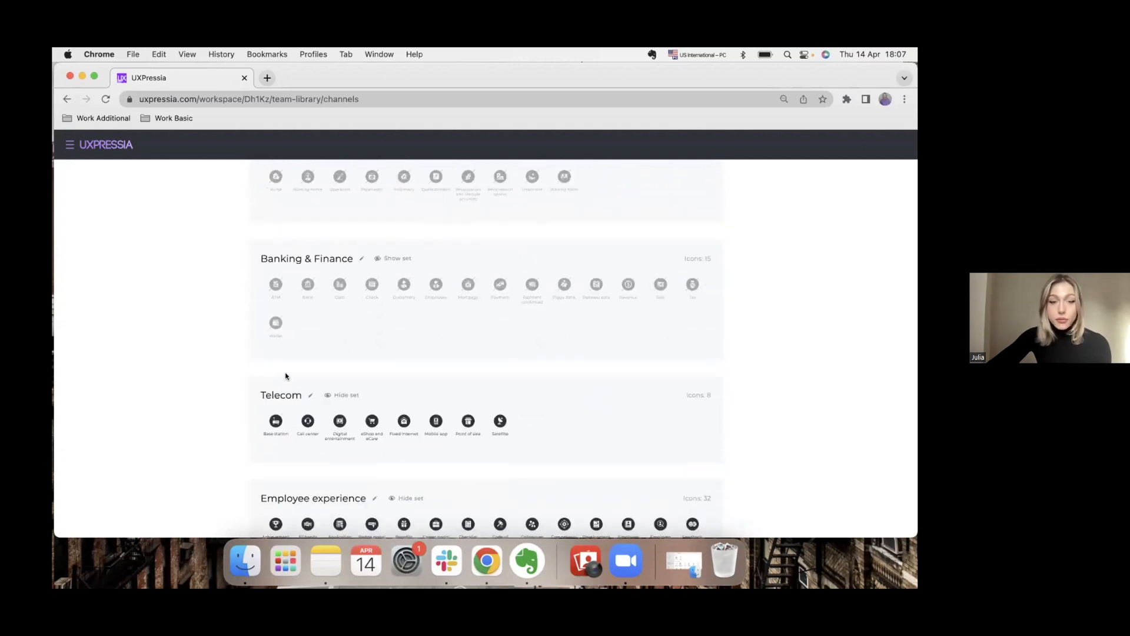
left_click(325, 396)
Step: Rename the Smartphone icon in the Devices category to "Iphone"
scroll(311, 475, "down", 6)
scroll(310, 475, "up", 17)
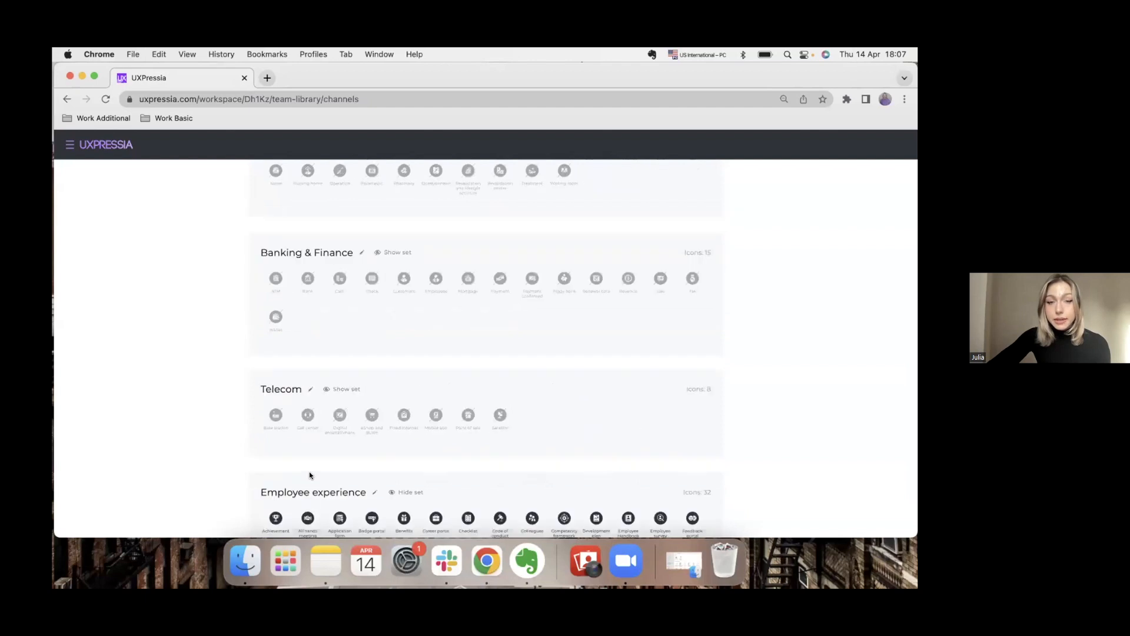
scroll(310, 474, "up", 9)
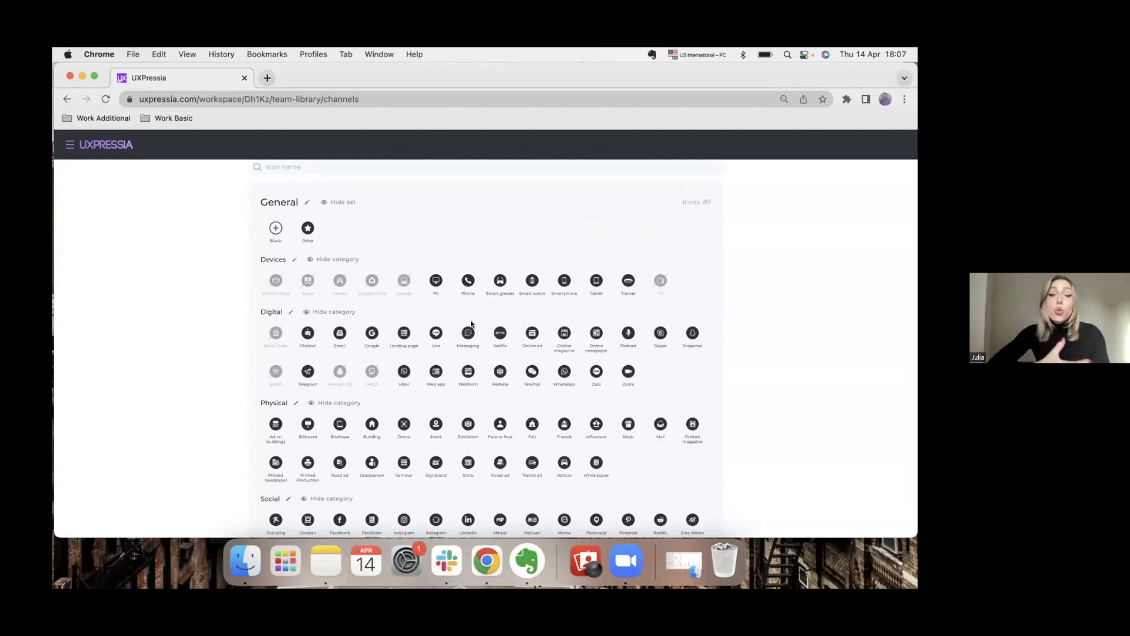
scroll(568, 313, "up", 1)
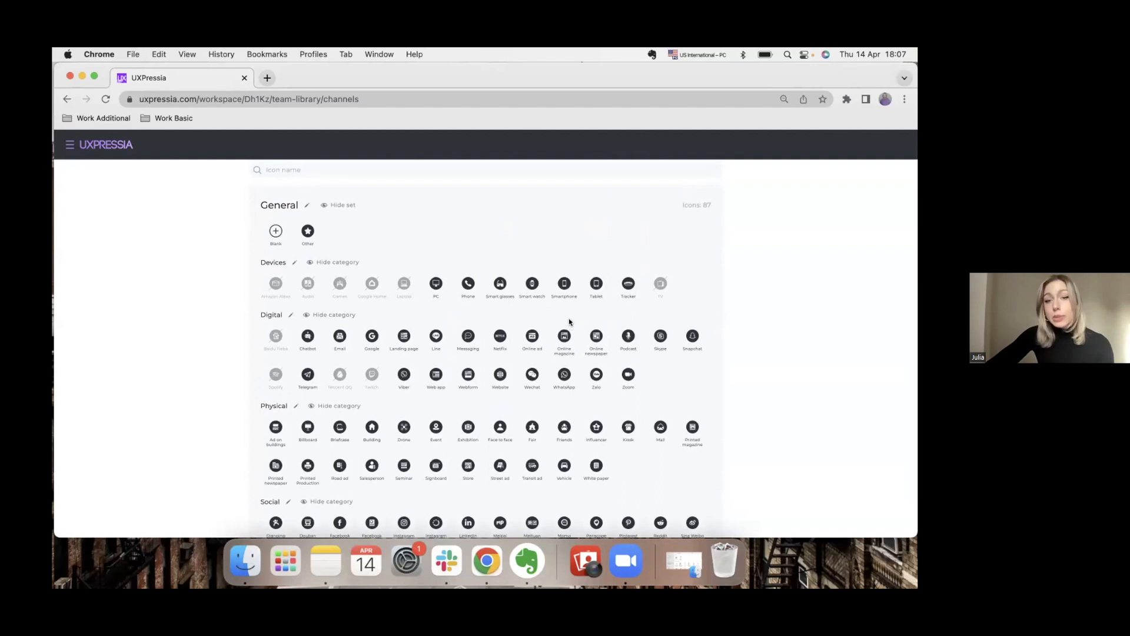
left_click(566, 294)
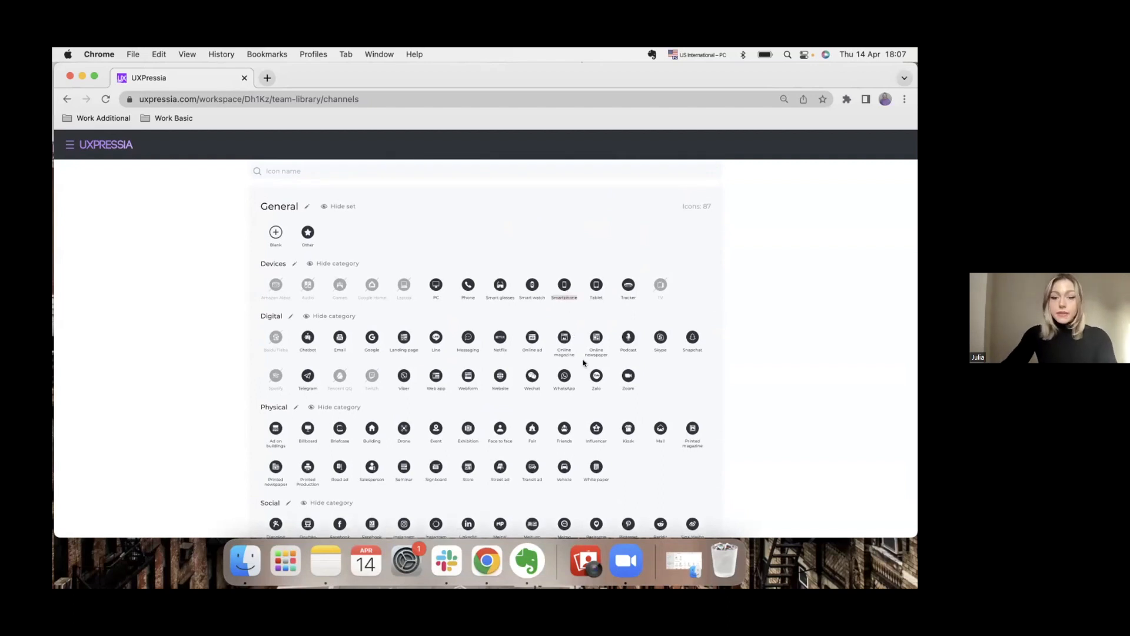
key("BackSpace")
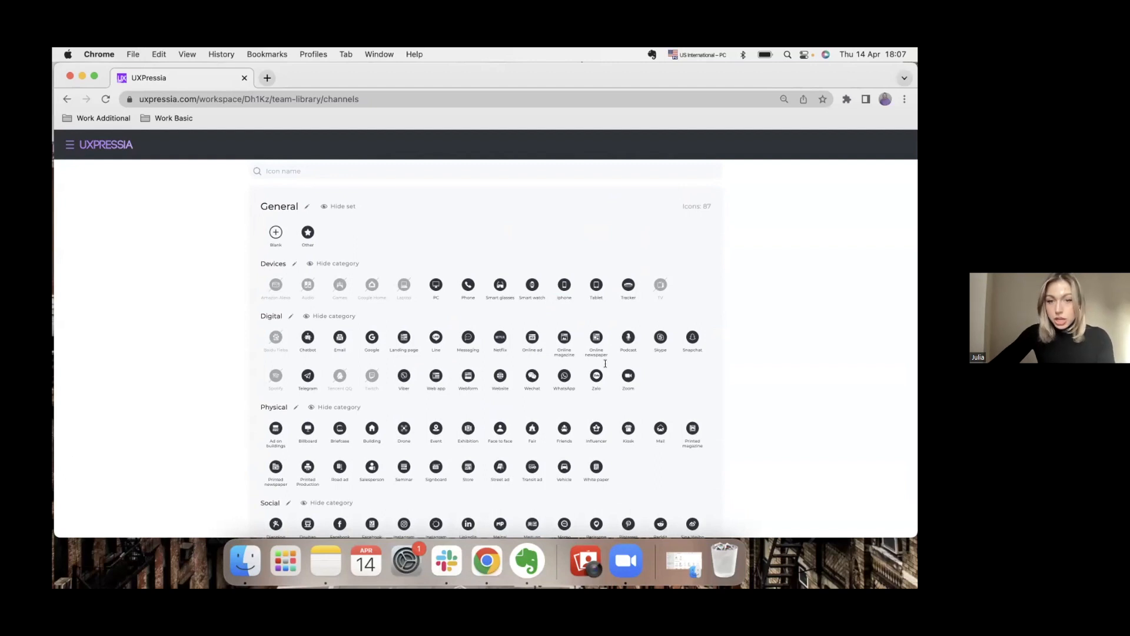
Step: Review the General set's categories and the hidden Healthcare and Banking & Finance sets in the default channels
scroll(394, 474, "down", 3)
scroll(394, 474, "up", 1)
scroll(395, 474, "up", 1)
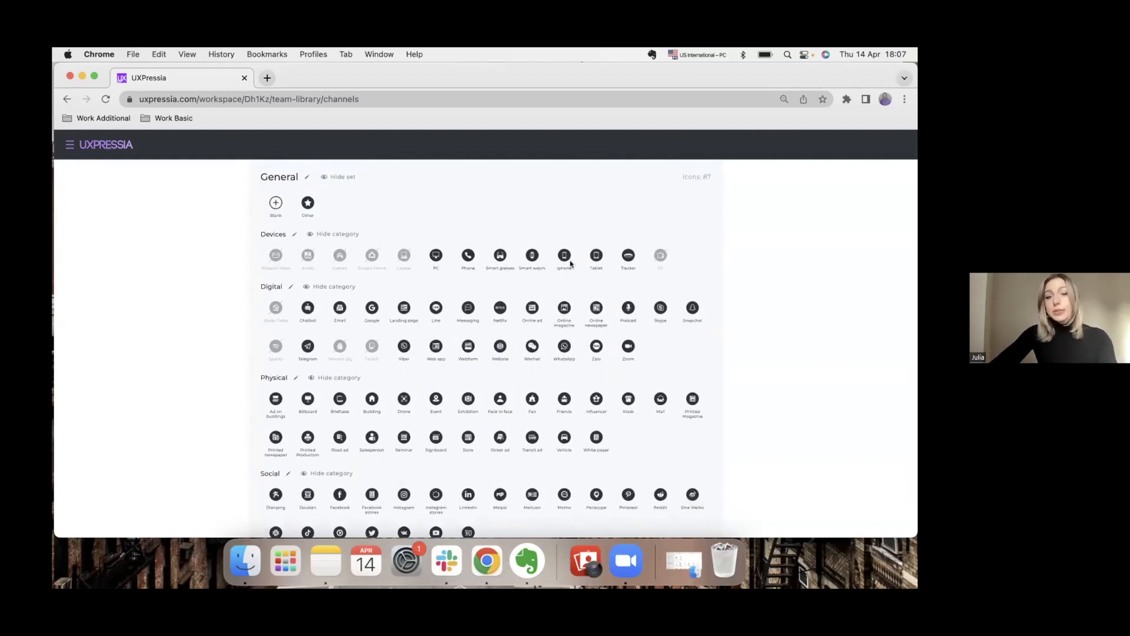
scroll(379, 401, "down", 1)
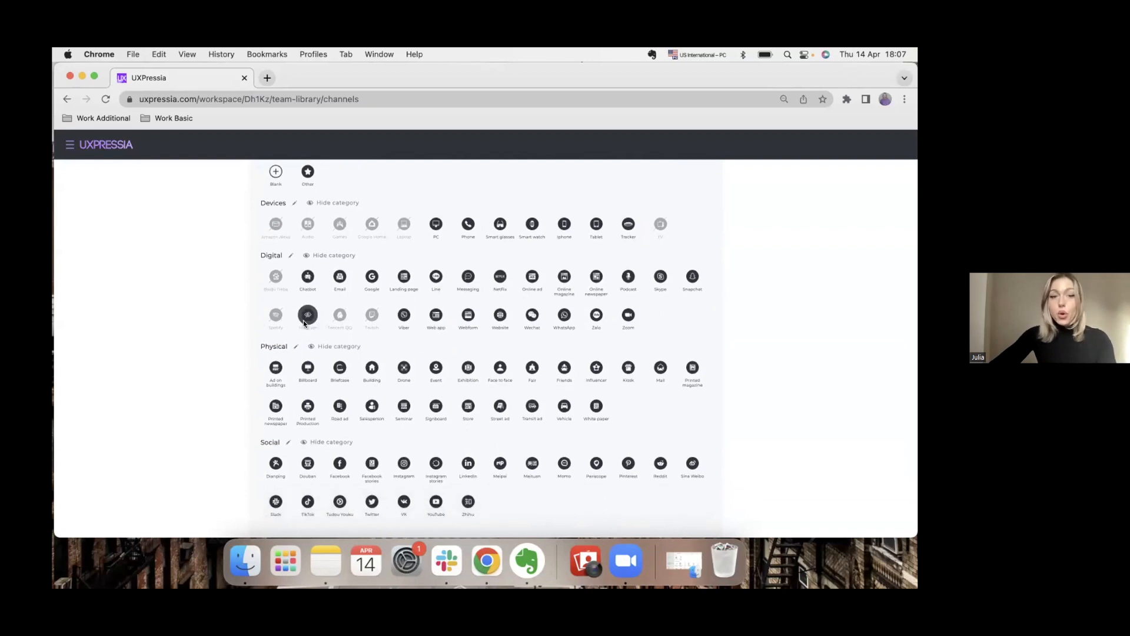
scroll(308, 412, "down", 8)
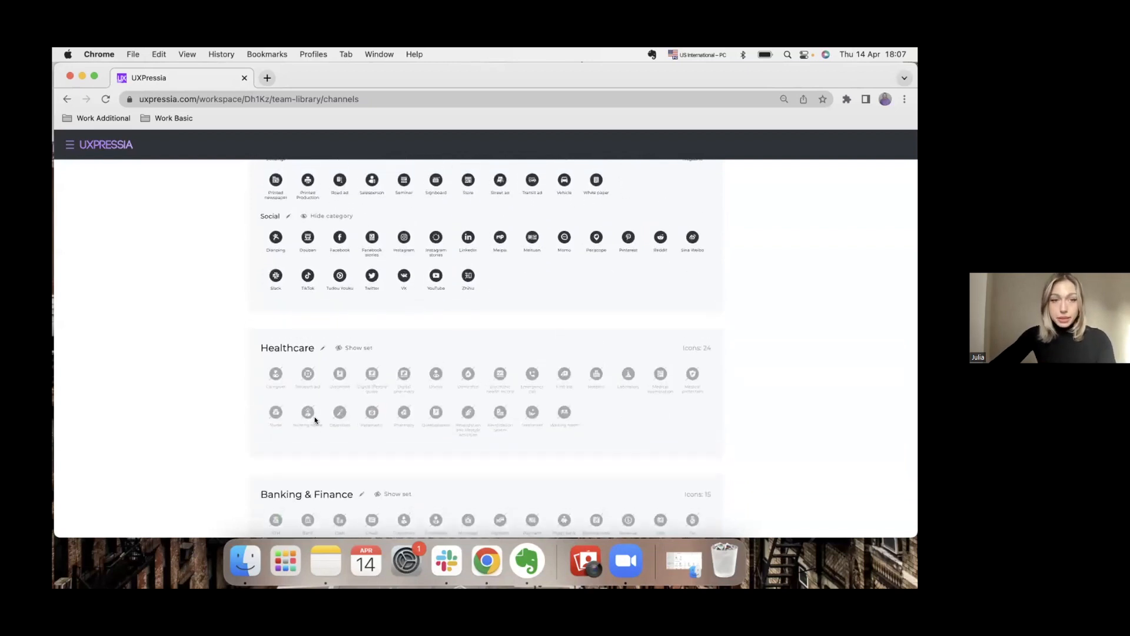
scroll(315, 419, "up", 5)
scroll(259, 254, "up", 2)
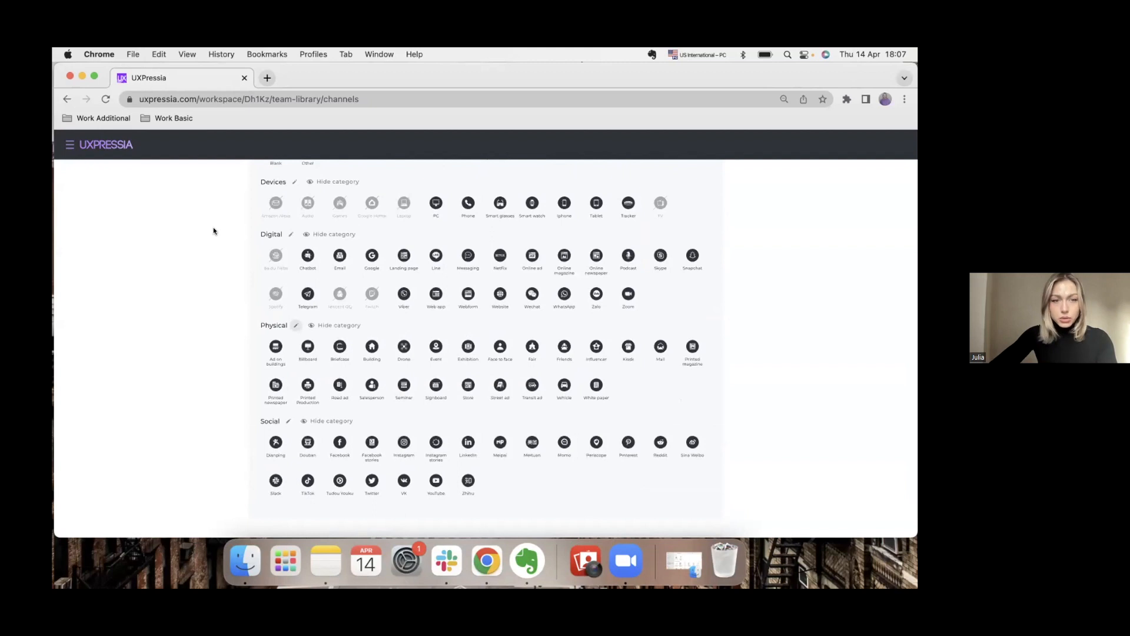
Step: Rename the Digital category in the General set to "Online channels"
left_click(291, 233)
type("Online channels")
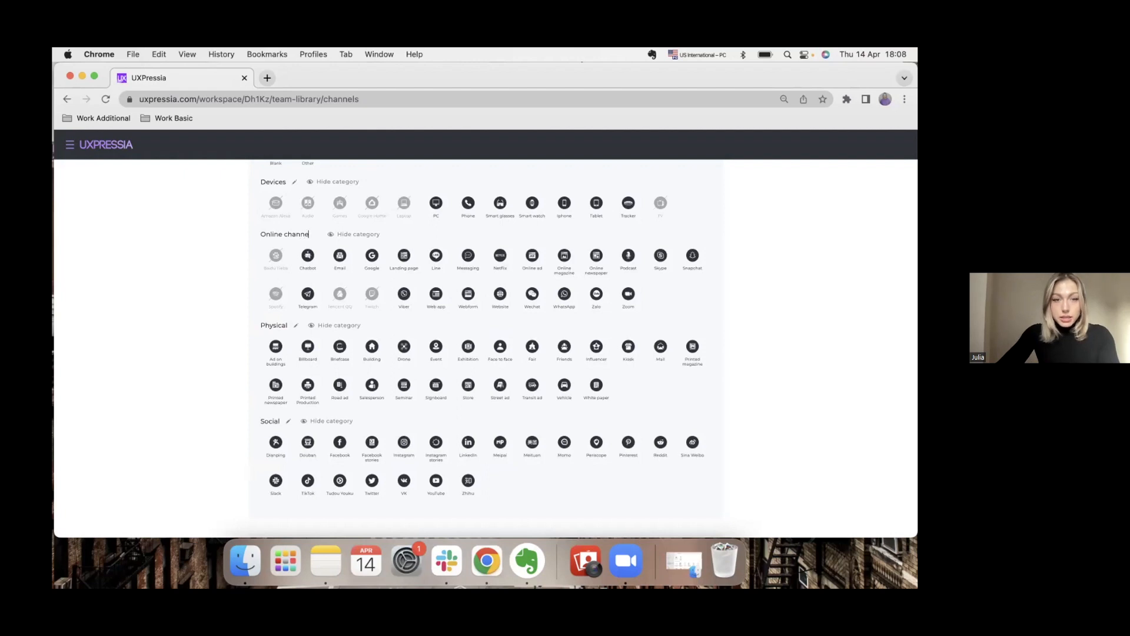
left_click(532, 234)
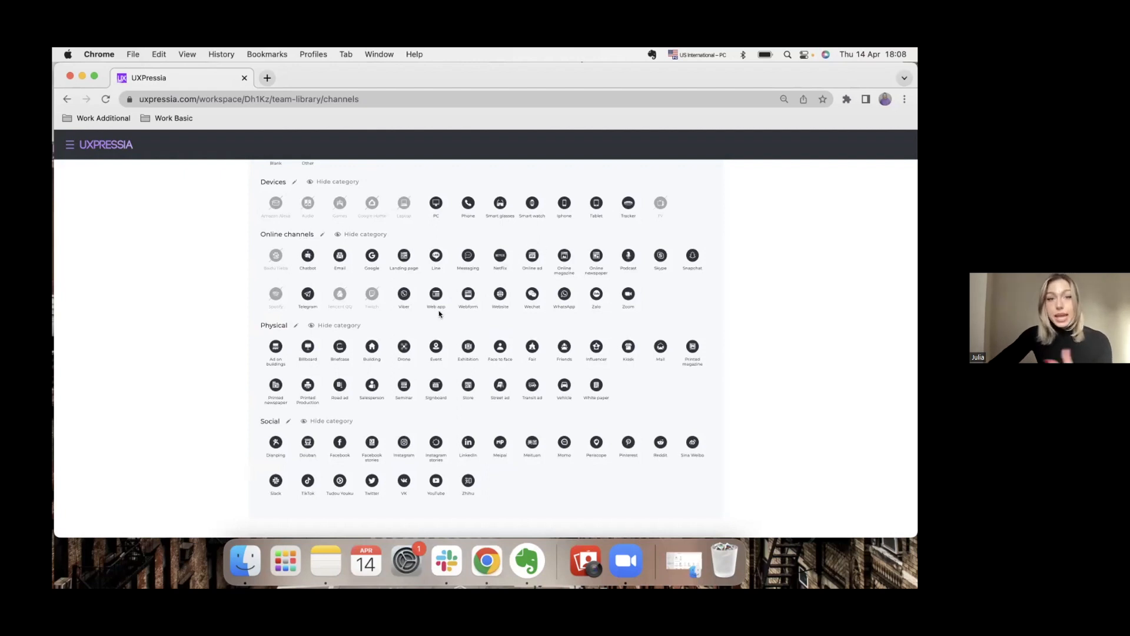
Step: Save the default channel changes without updating the channel names in existing maps and personas
scroll(438, 313, "down", 5)
scroll(439, 314, "down", 5)
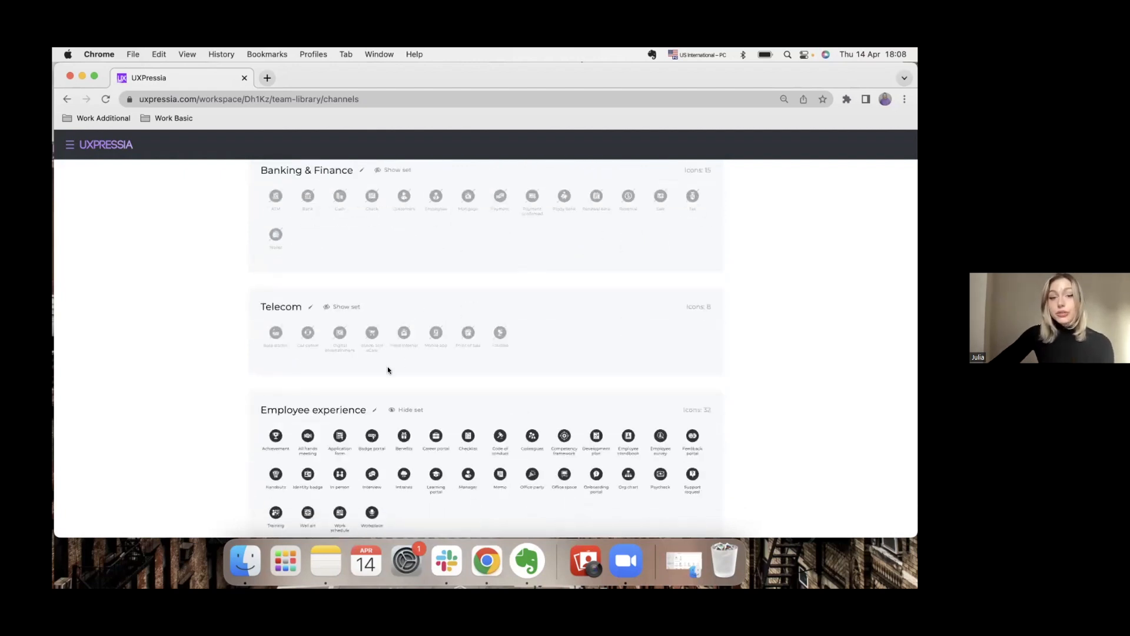
scroll(388, 368, "down", 3)
left_click(277, 458)
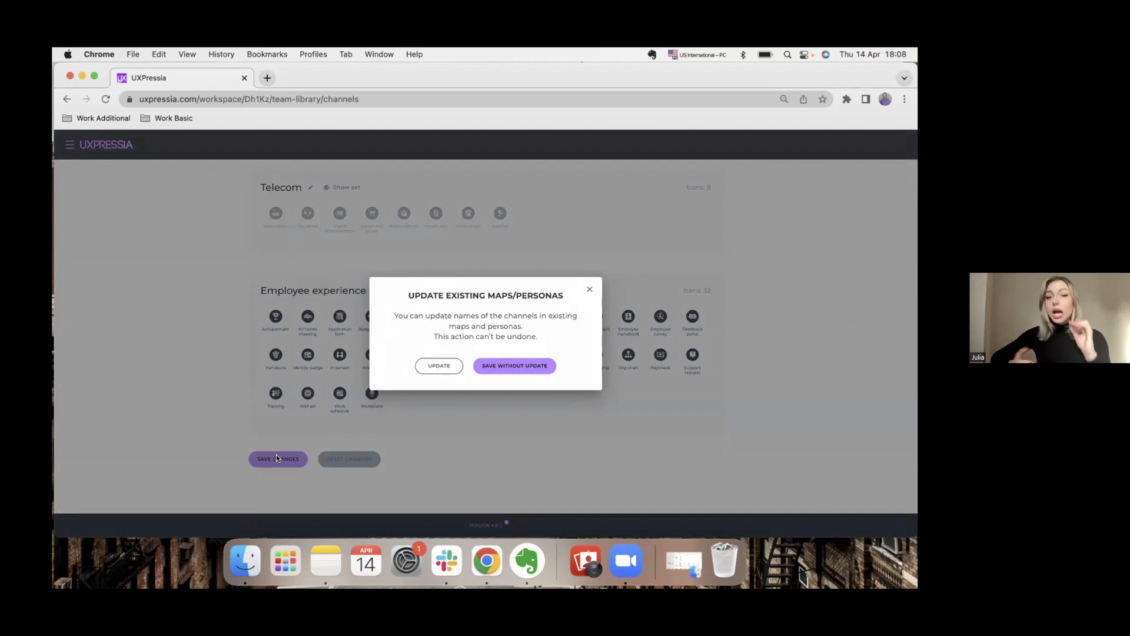
left_click(511, 365)
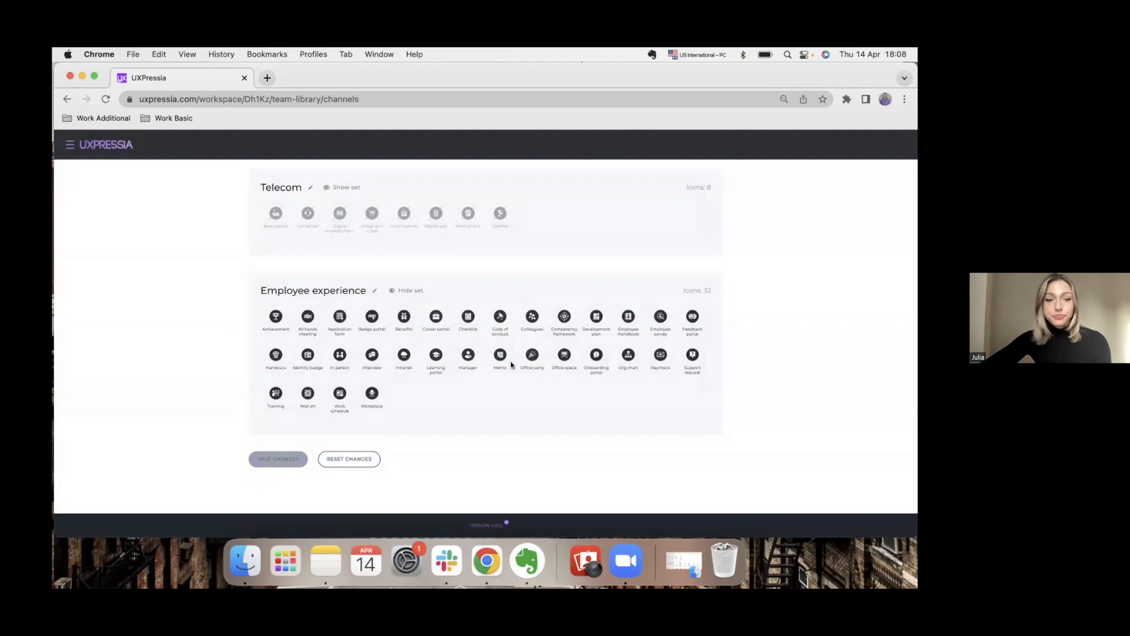
Step: Open the default-channels end-to-end employee journey map in the "Channels & checklist event" project and go to its Process and channels section
scroll(416, 373, "up", 10)
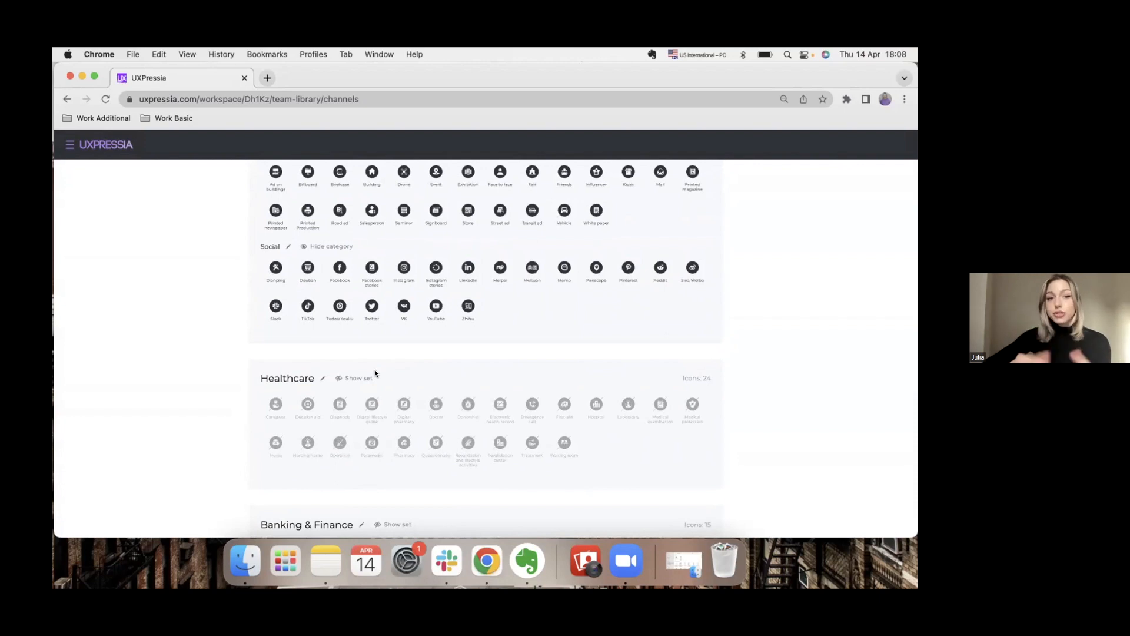
scroll(348, 366, "up", 10)
left_click(70, 150)
left_click(99, 220)
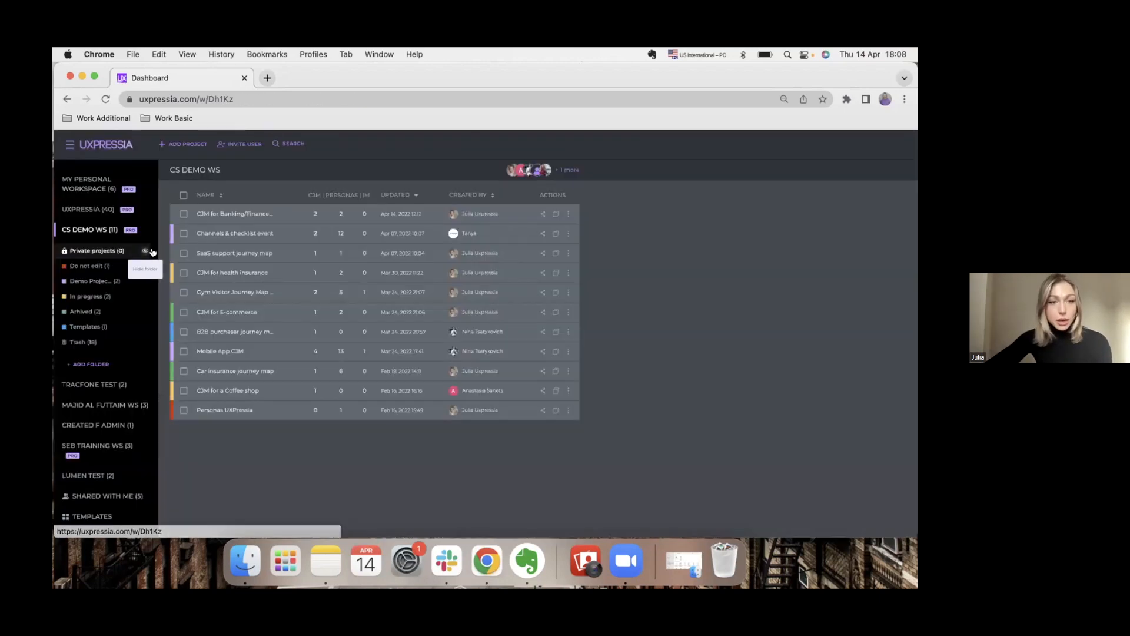
left_click(229, 234)
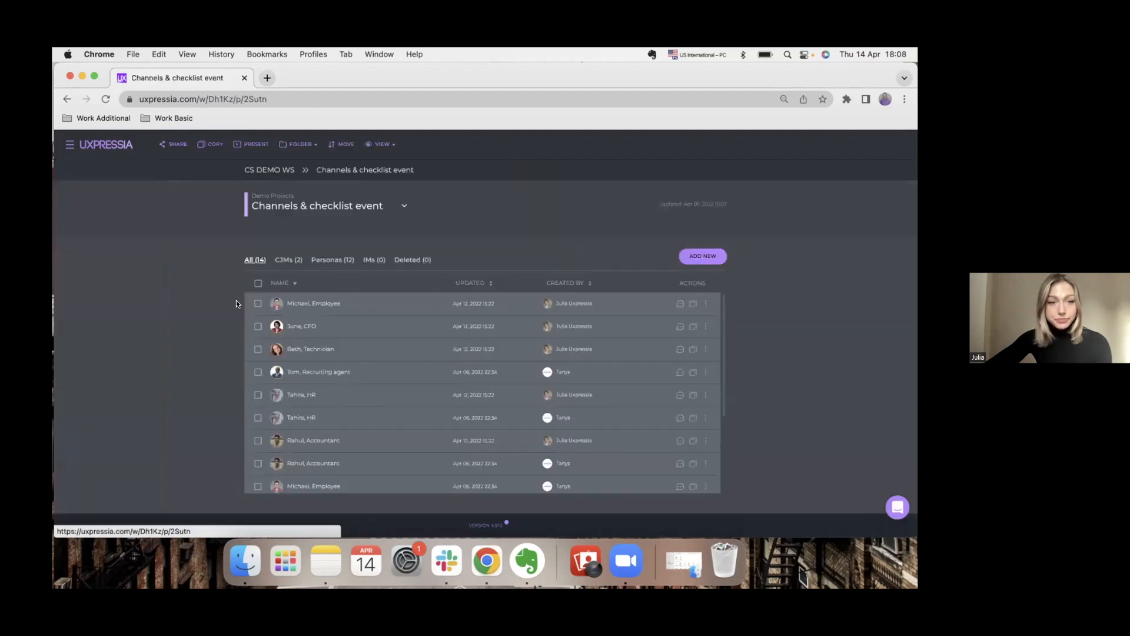
scroll(305, 412, "down", 4)
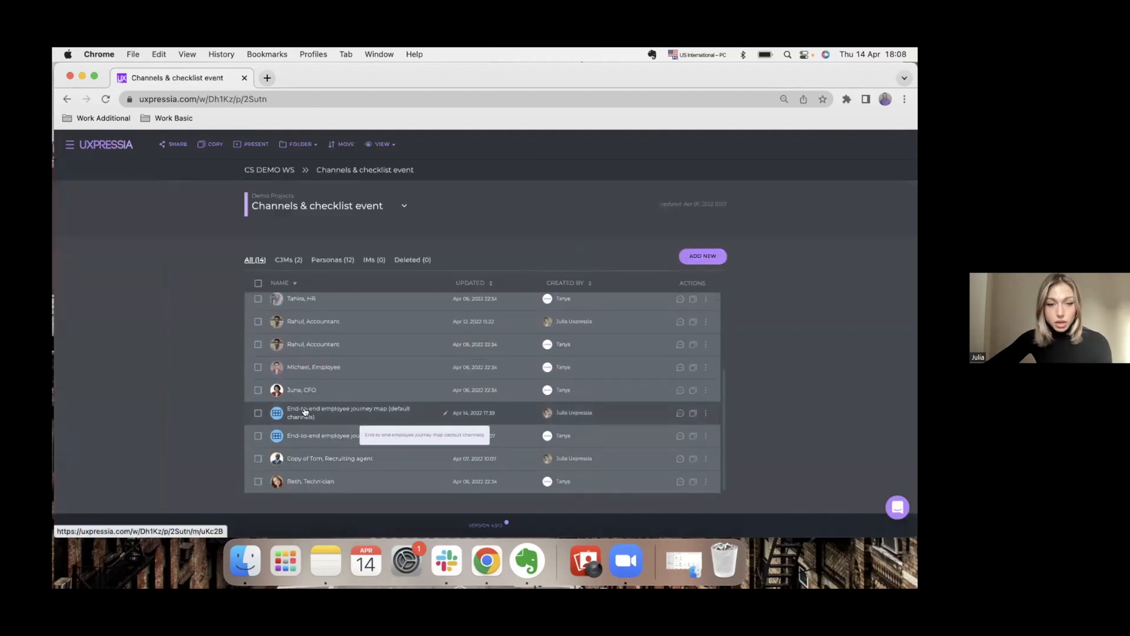
left_click(313, 411)
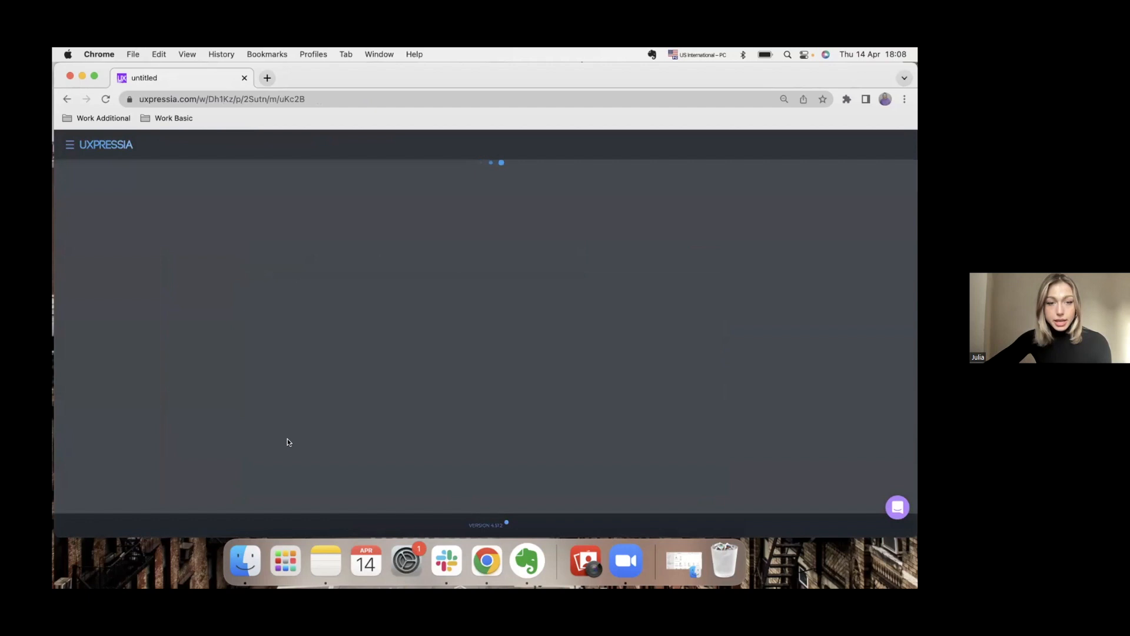
scroll(281, 480, "down", 4)
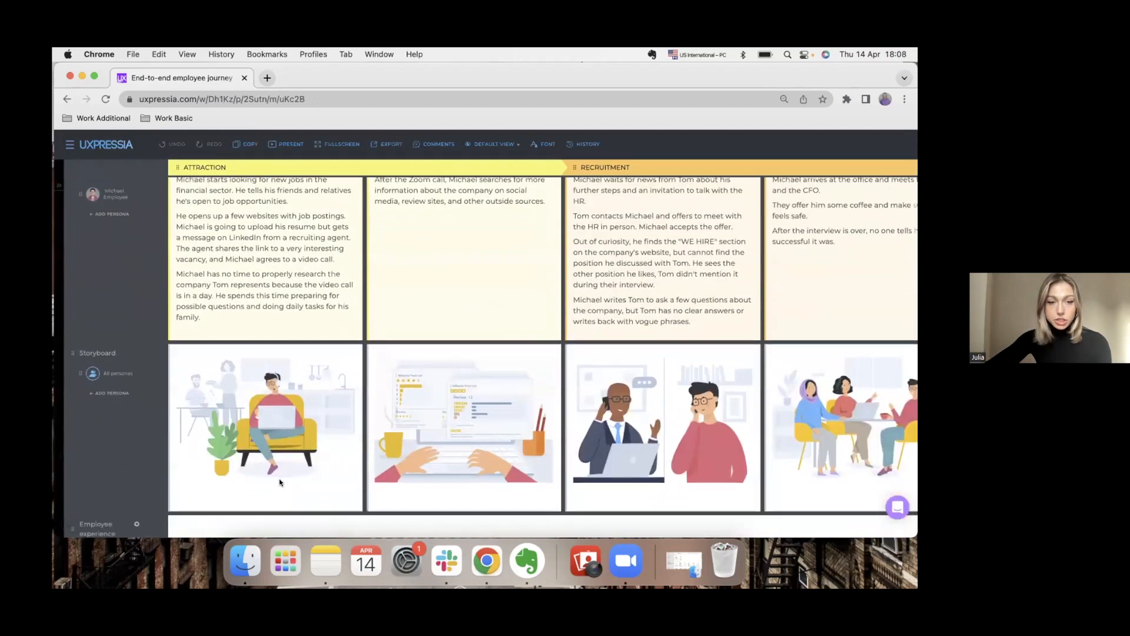
scroll(280, 483, "down", 6)
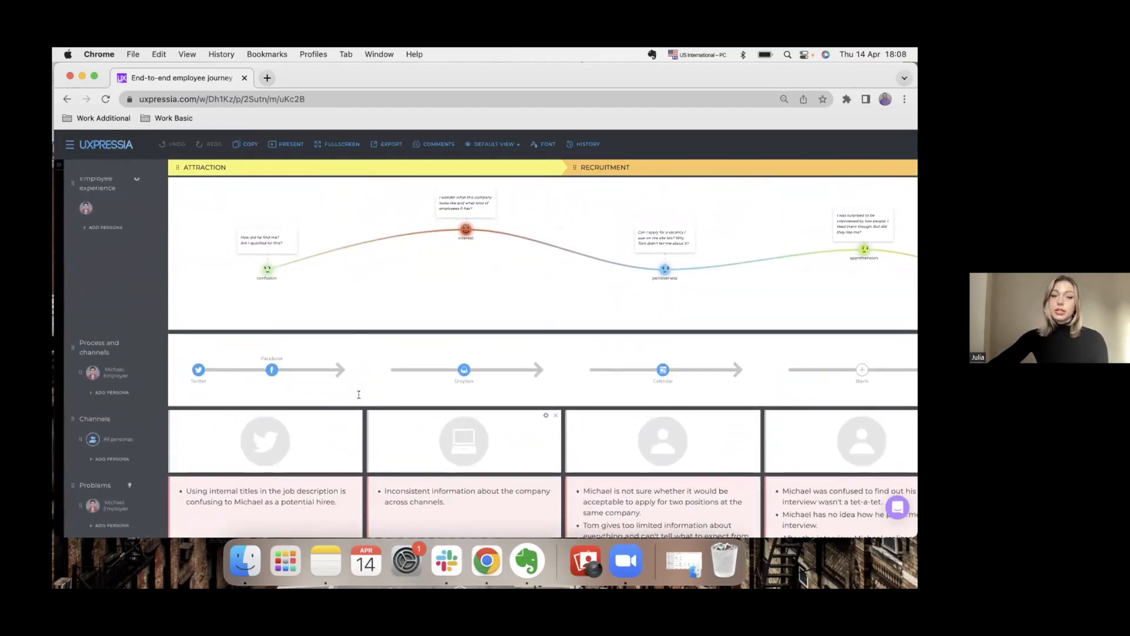
Step: Examine the General and Employee experience sets offered for the blank channel in the Process and channels section, leaving the channel as is
left_click(859, 369)
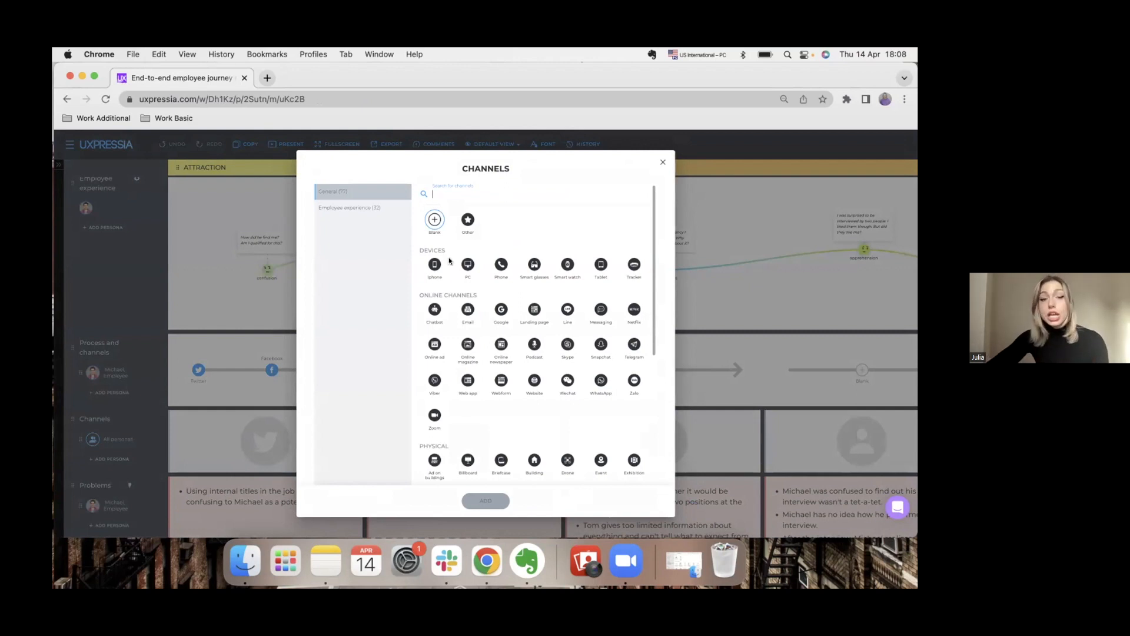
left_click(342, 208)
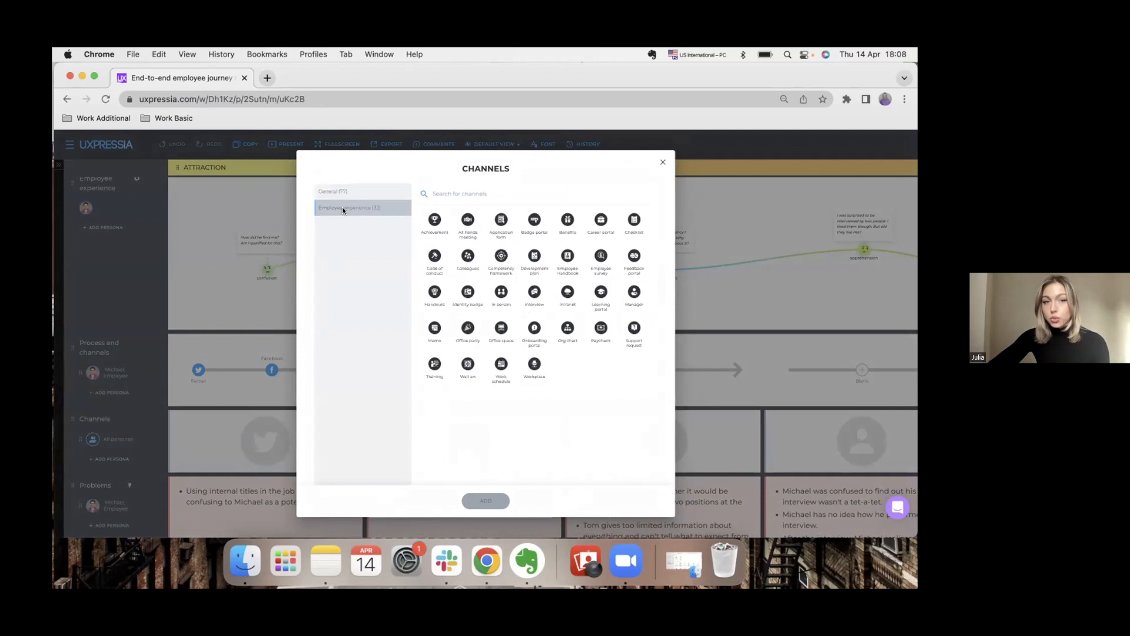
left_click(343, 196)
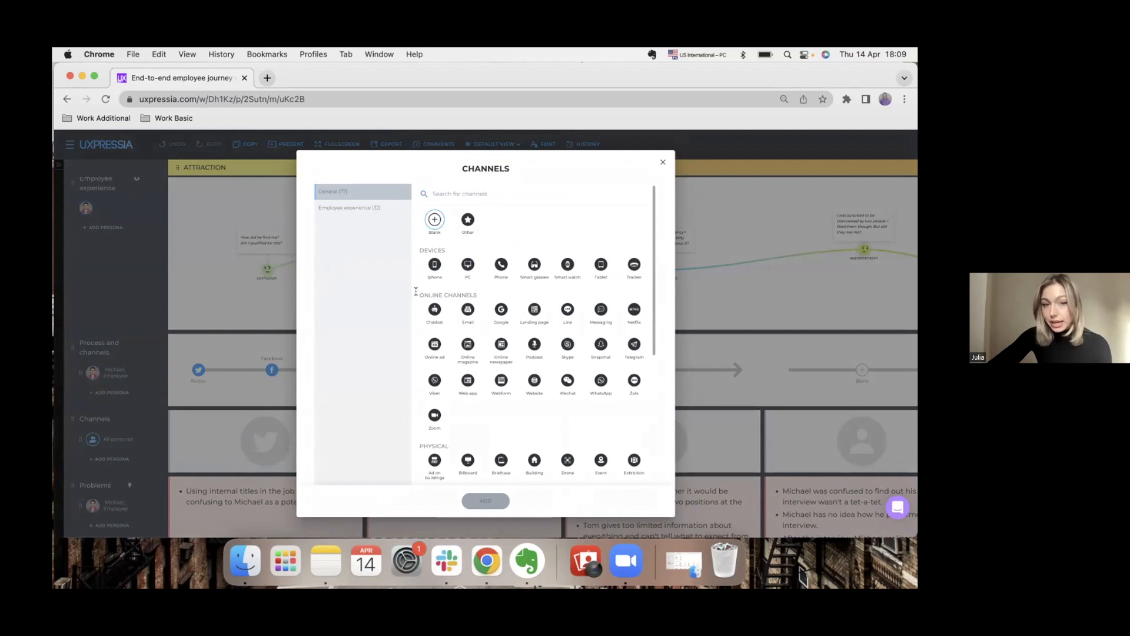
left_click_drag(415, 295, 474, 295)
left_click(491, 293)
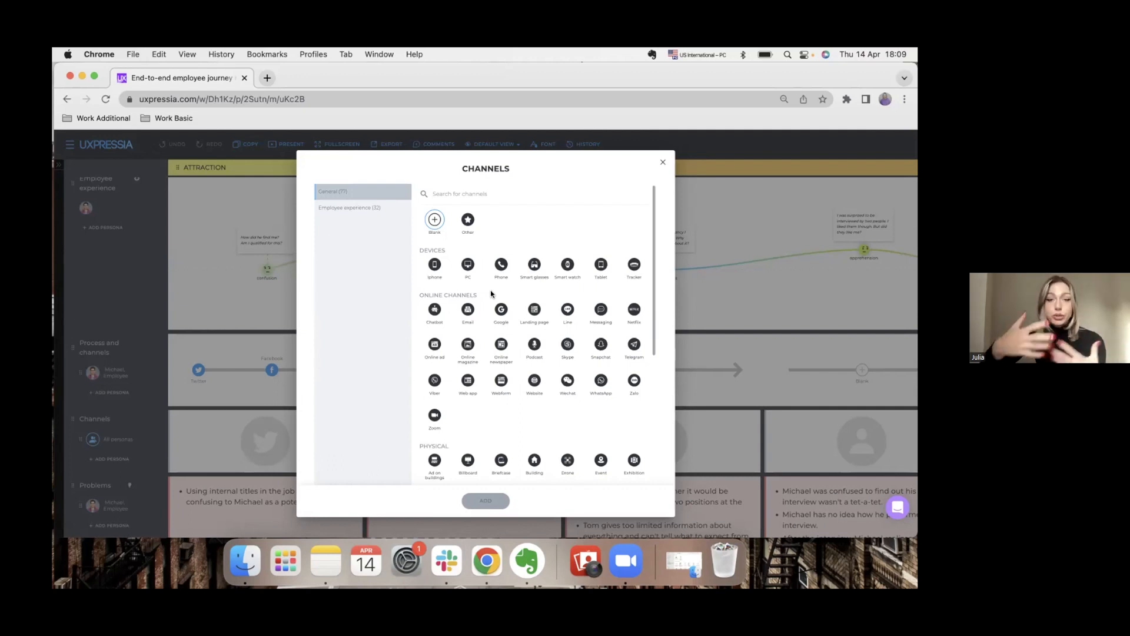
left_click(662, 164)
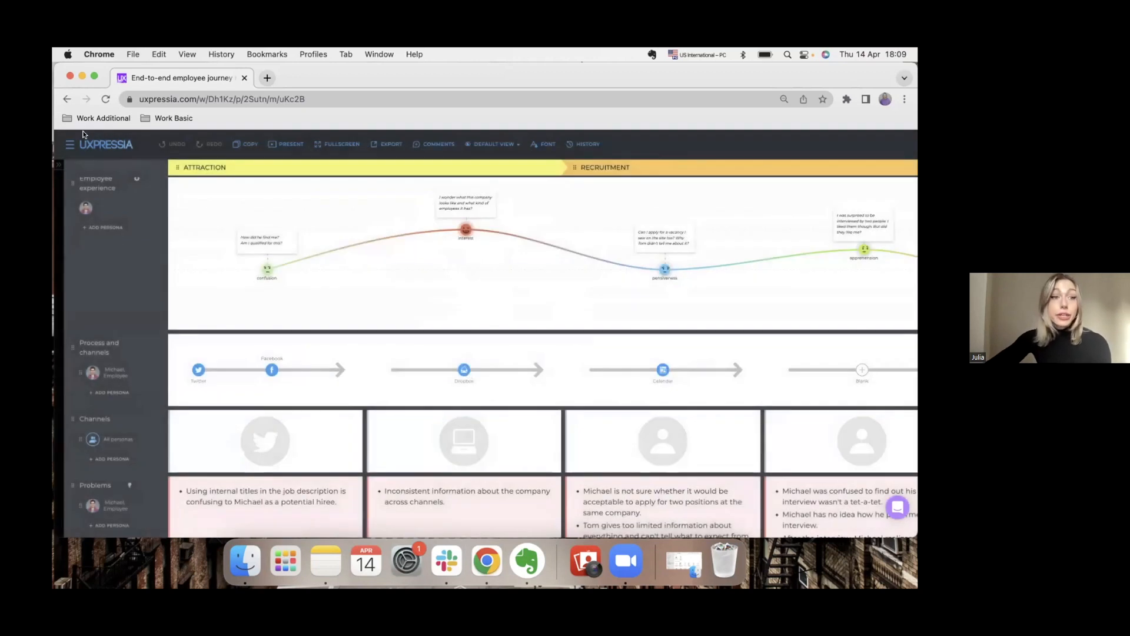
Step: Return to the Channels page in the CS DEMO WS workspace's team library
left_click(70, 144)
left_click(95, 275)
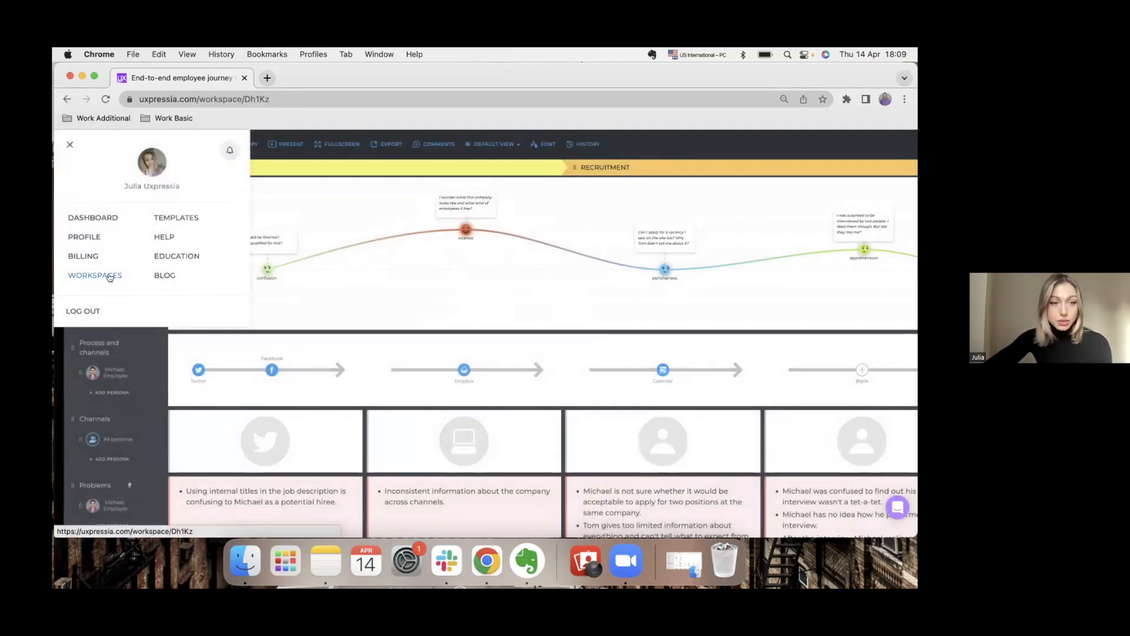
left_click(552, 208)
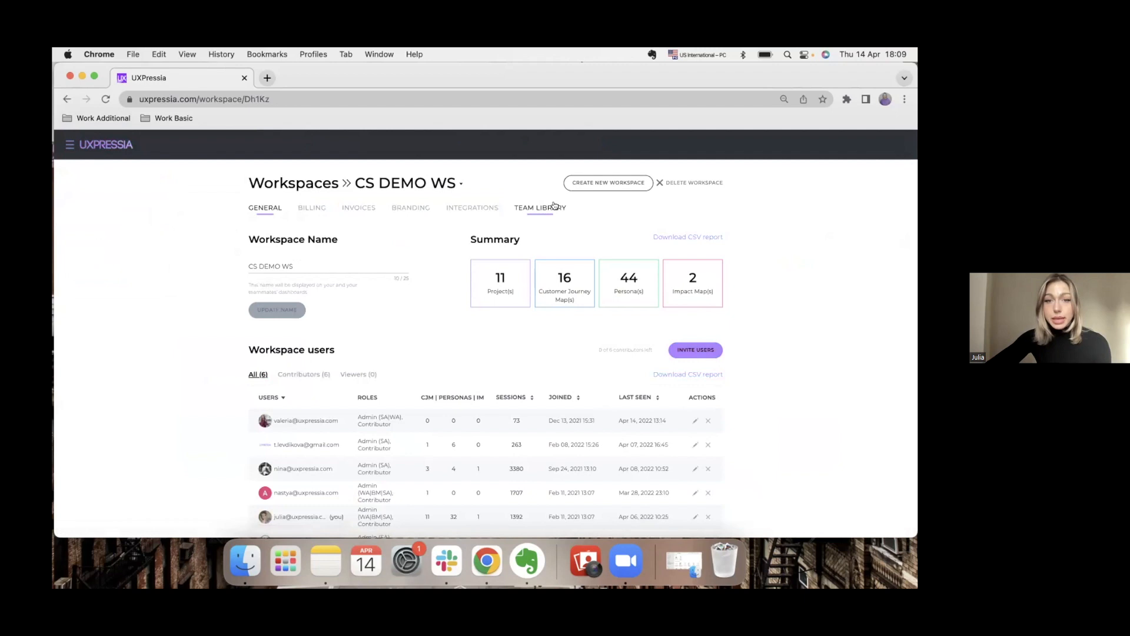
left_click(471, 454)
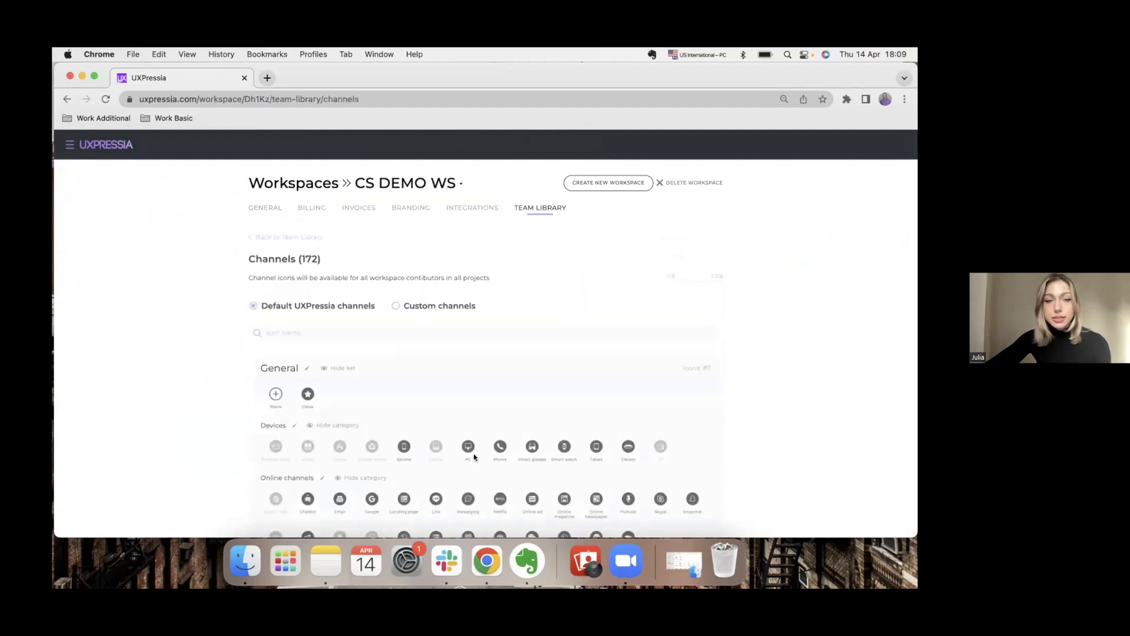
scroll(377, 459, "down", 2)
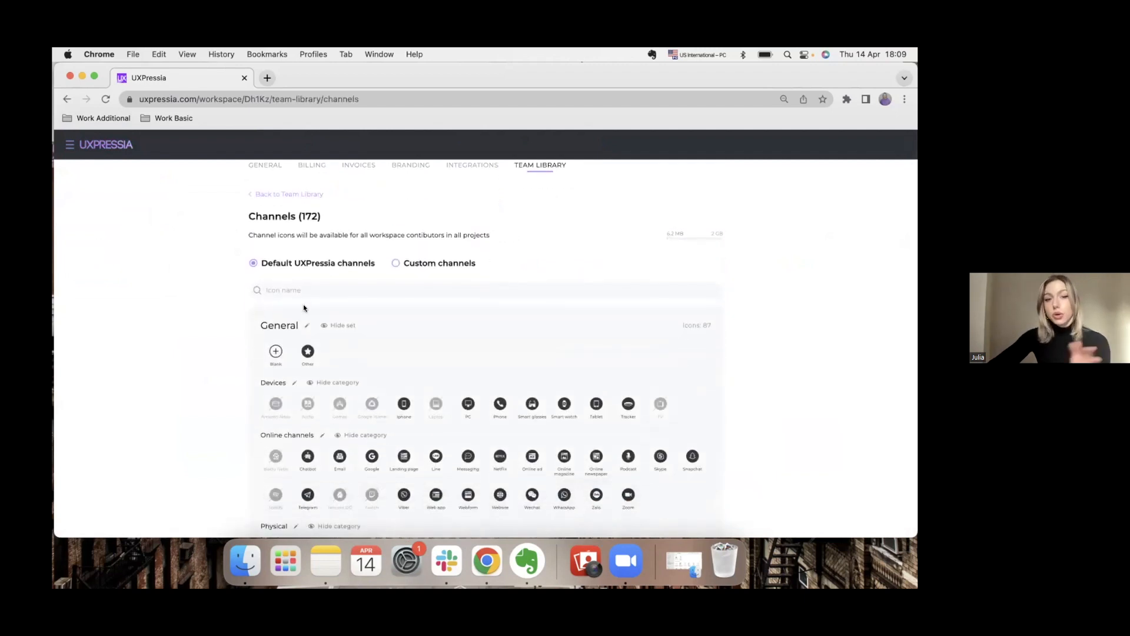
Step: Switch the channel library to Custom channels and examine the upload area and the existing custom icon set
left_click(395, 265)
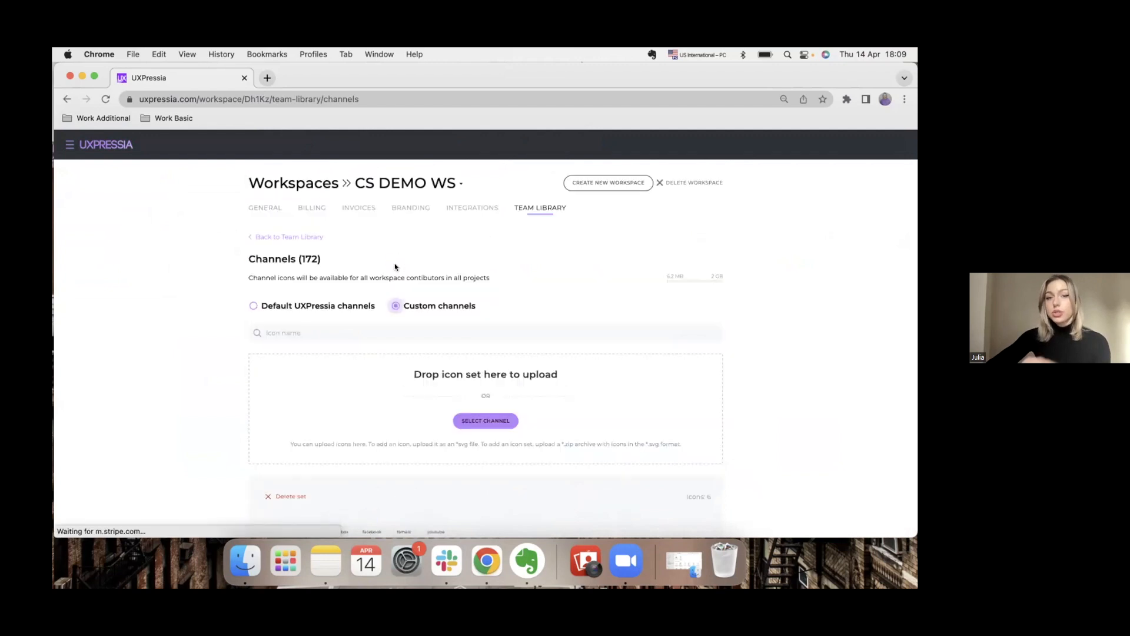
scroll(397, 323, "down", 3)
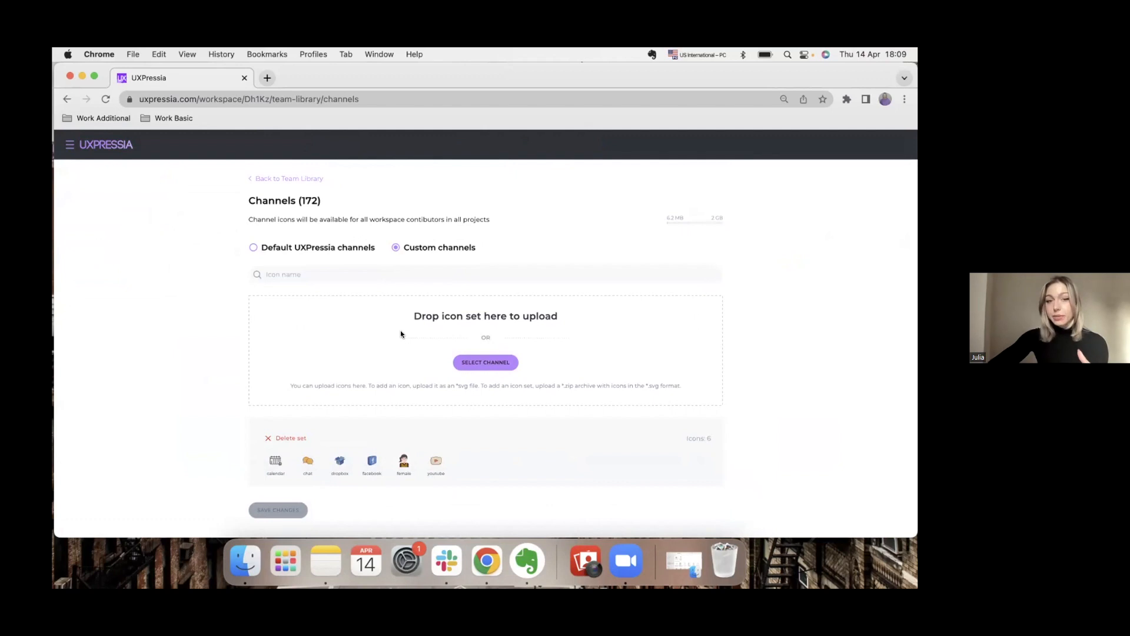
left_click(253, 246)
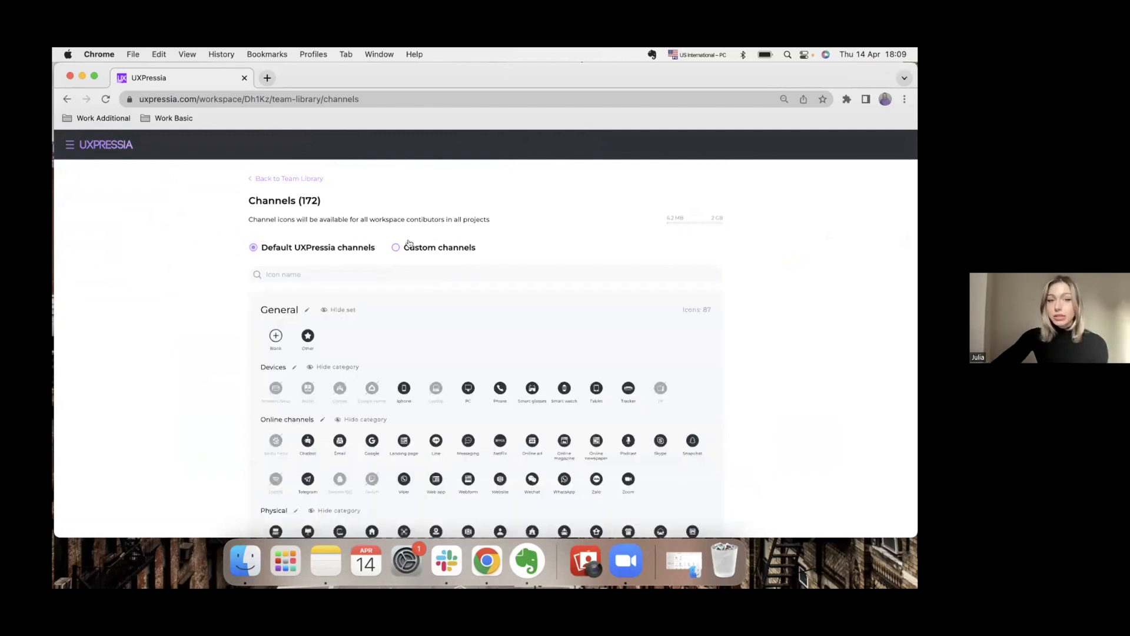
left_click(395, 247)
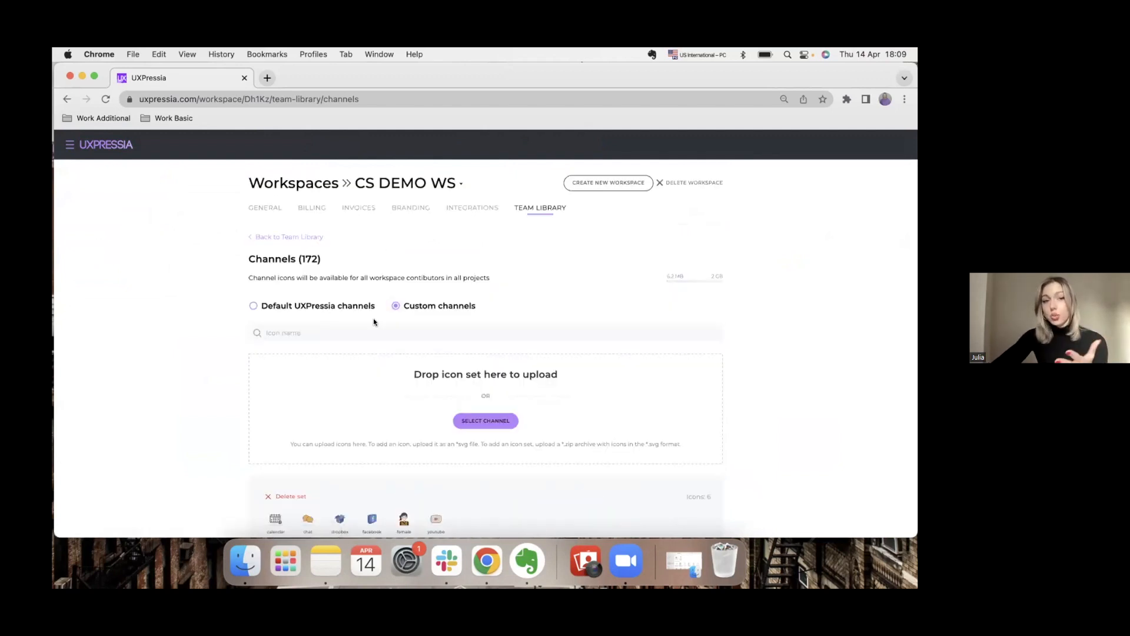
scroll(270, 315, "down", 1)
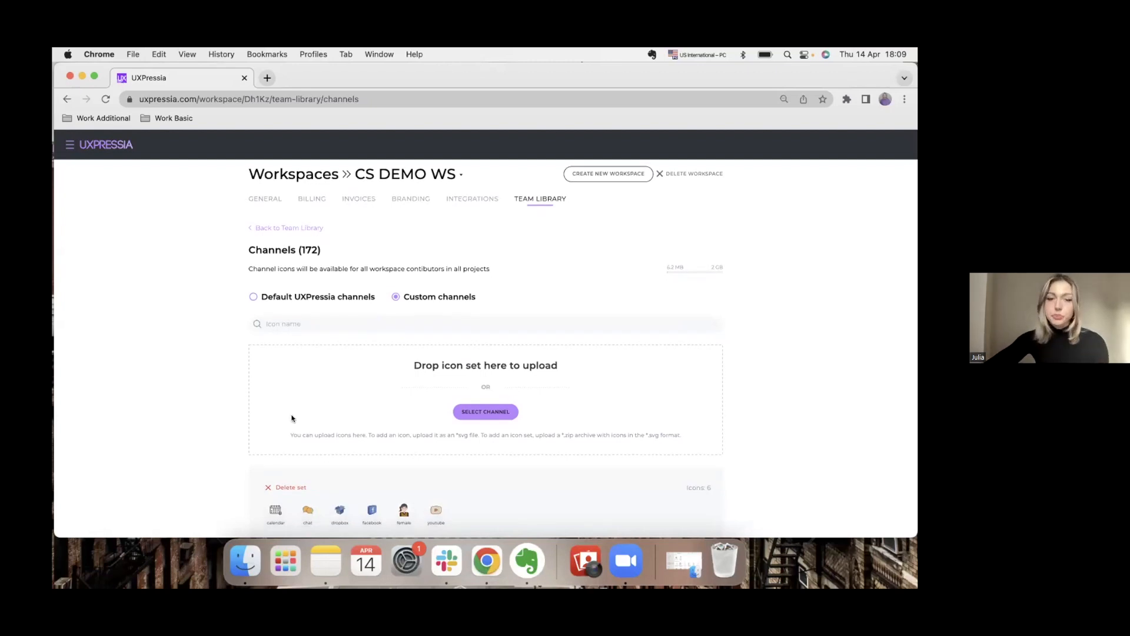
scroll(270, 328, "down", 5)
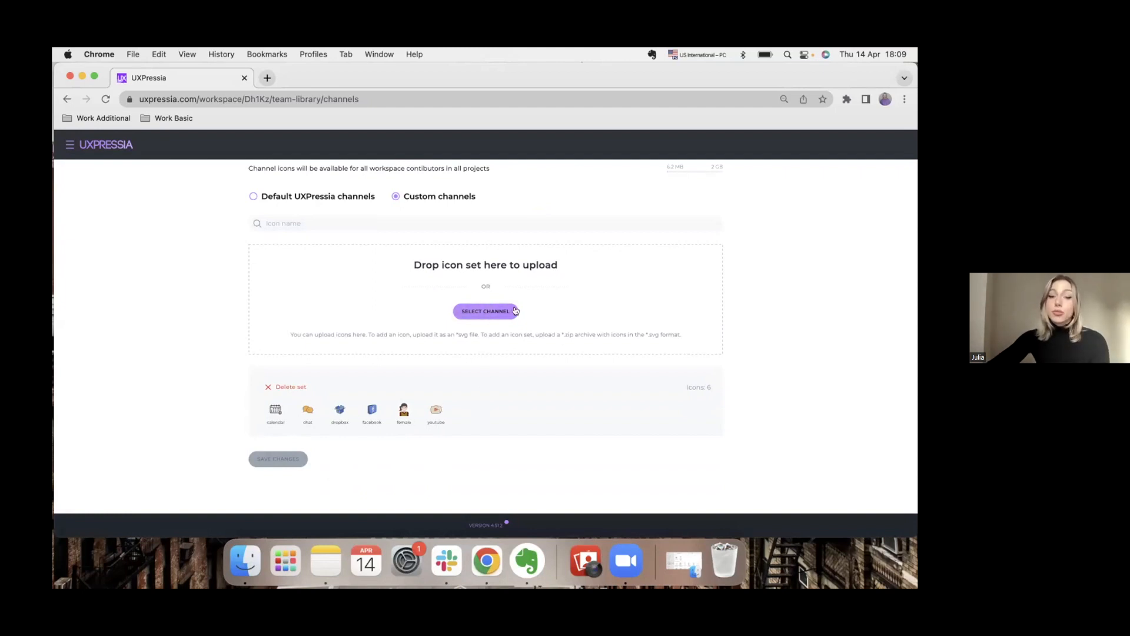
Step: Upload google drive.svg and the Japanese icons.zip set from Finder's Downloads folder to the custom channels
left_click(245, 560)
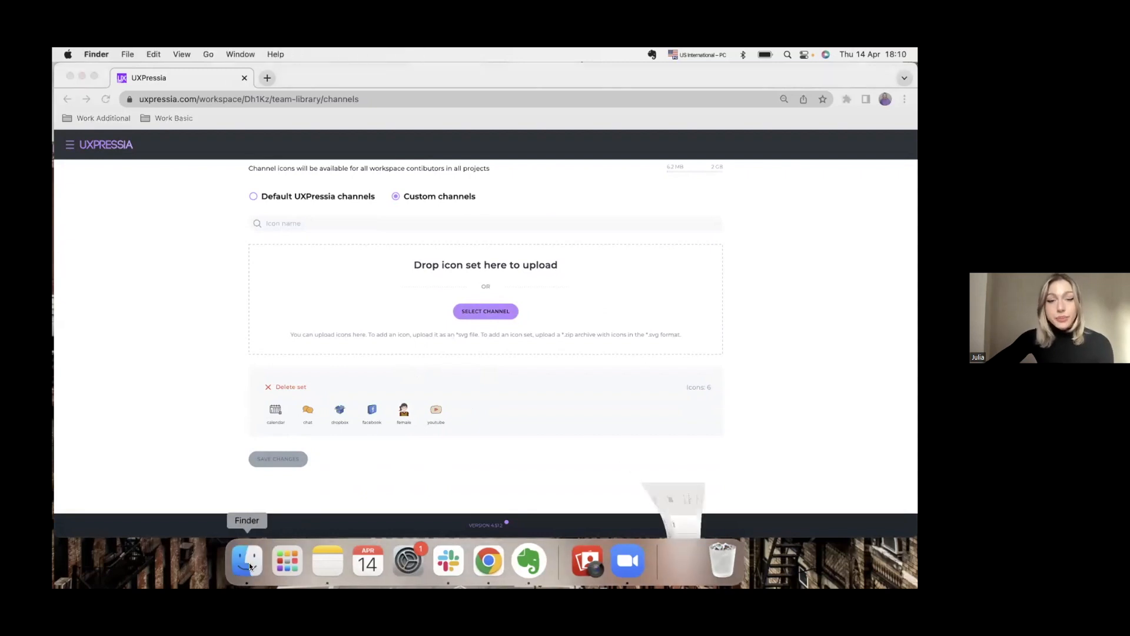
left_click_drag(512, 151, 728, 282)
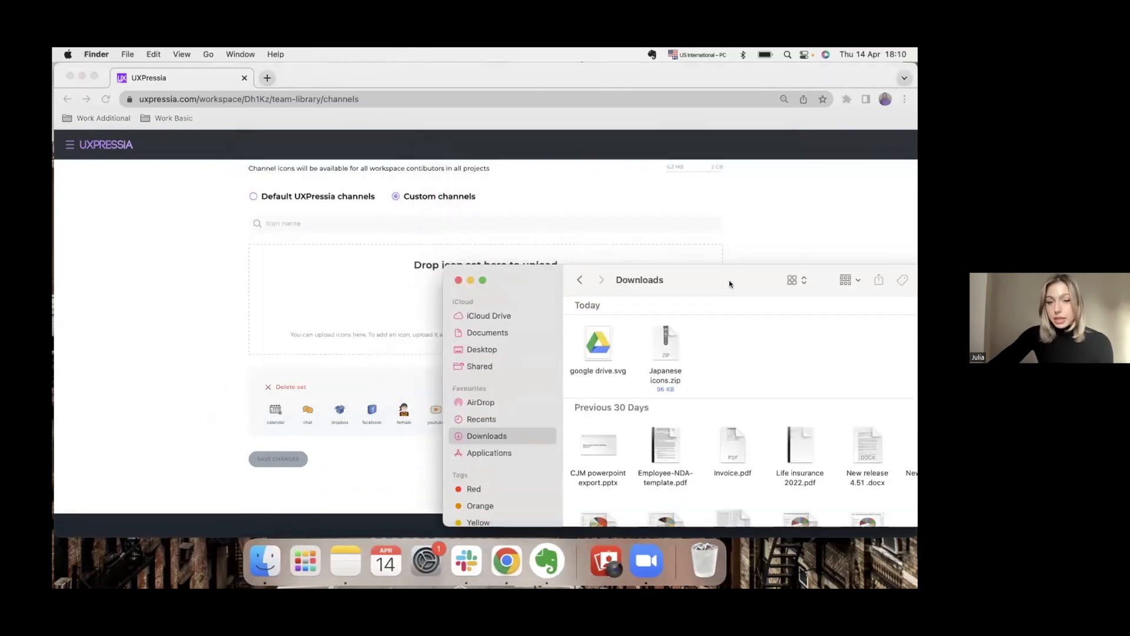
left_click(600, 352)
left_click_drag(600, 351, 391, 309)
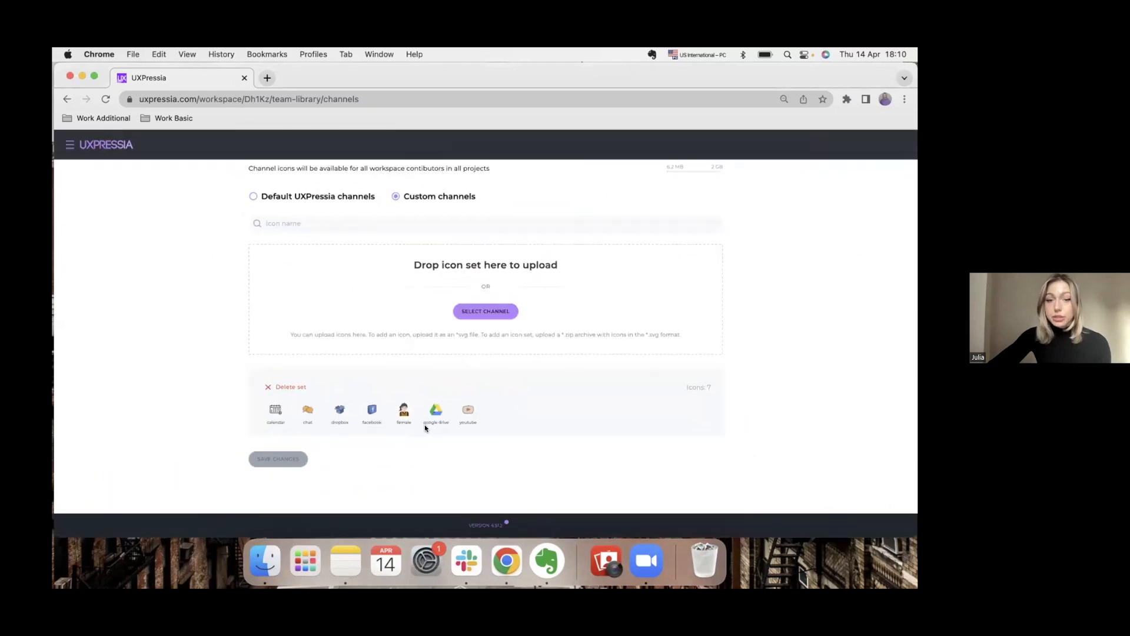
left_click(265, 560)
left_click_drag(665, 340, 387, 285)
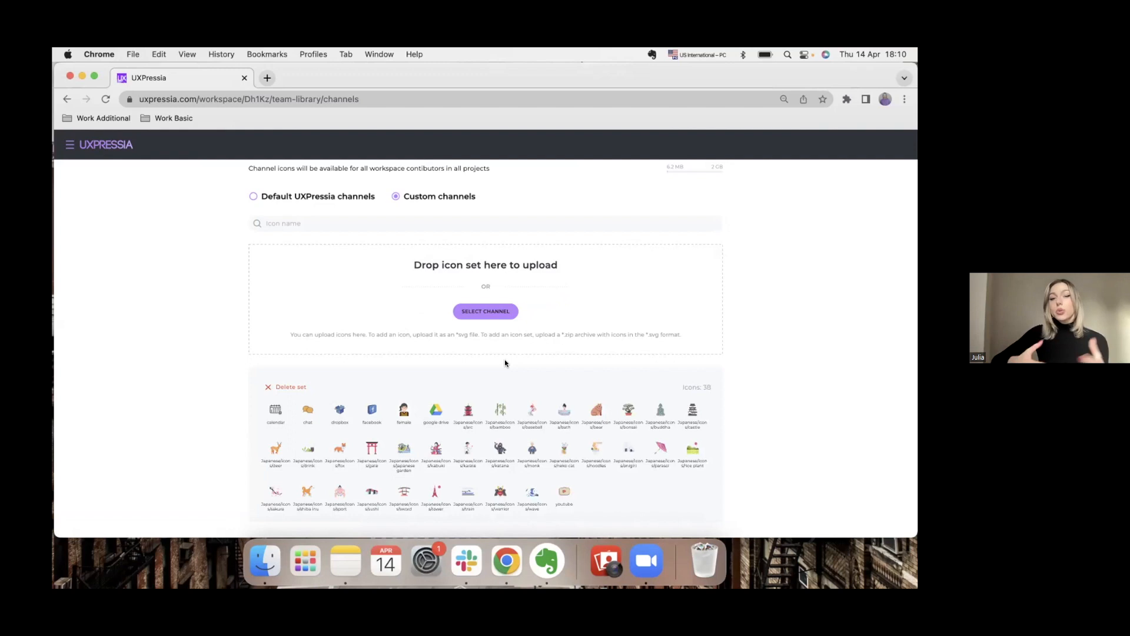
Step: Rename the custom icon "Japanese/icons/arc" to "arc"
scroll(501, 452, "up", 1)
scroll(502, 452, "down", 2)
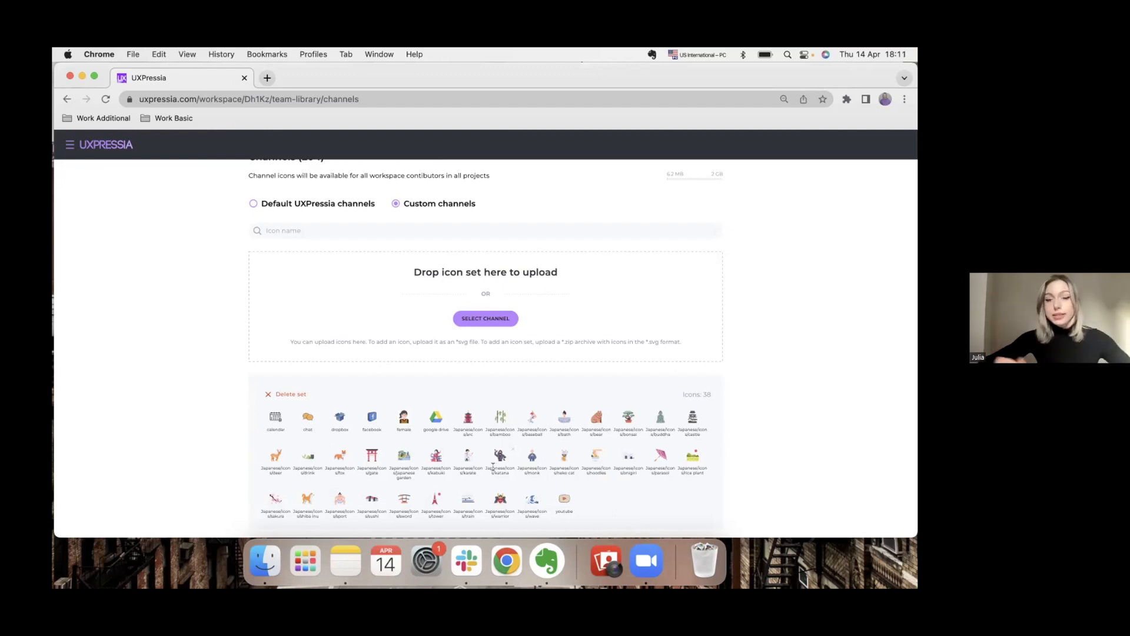
scroll(500, 438, "down", 2)
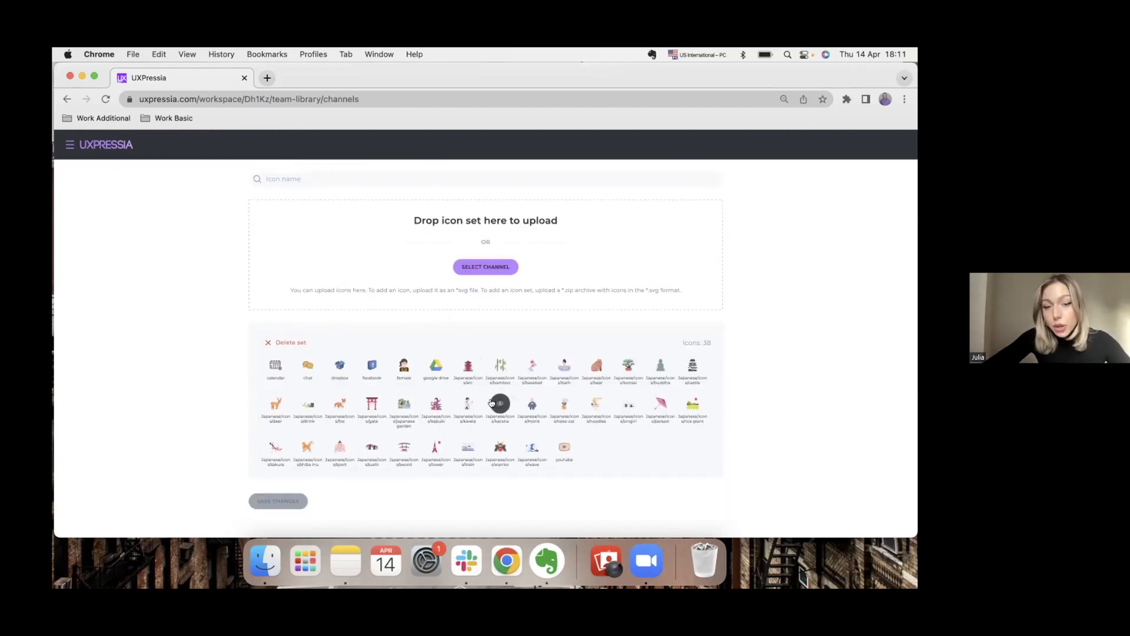
scroll(445, 418, "up", 5)
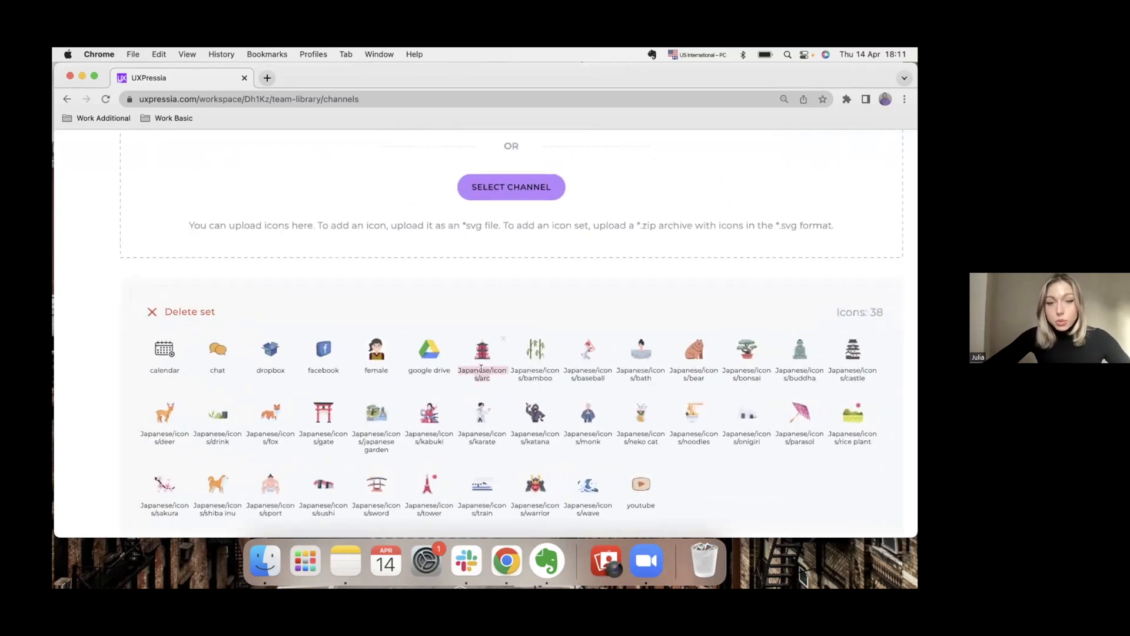
key("BackSpace")
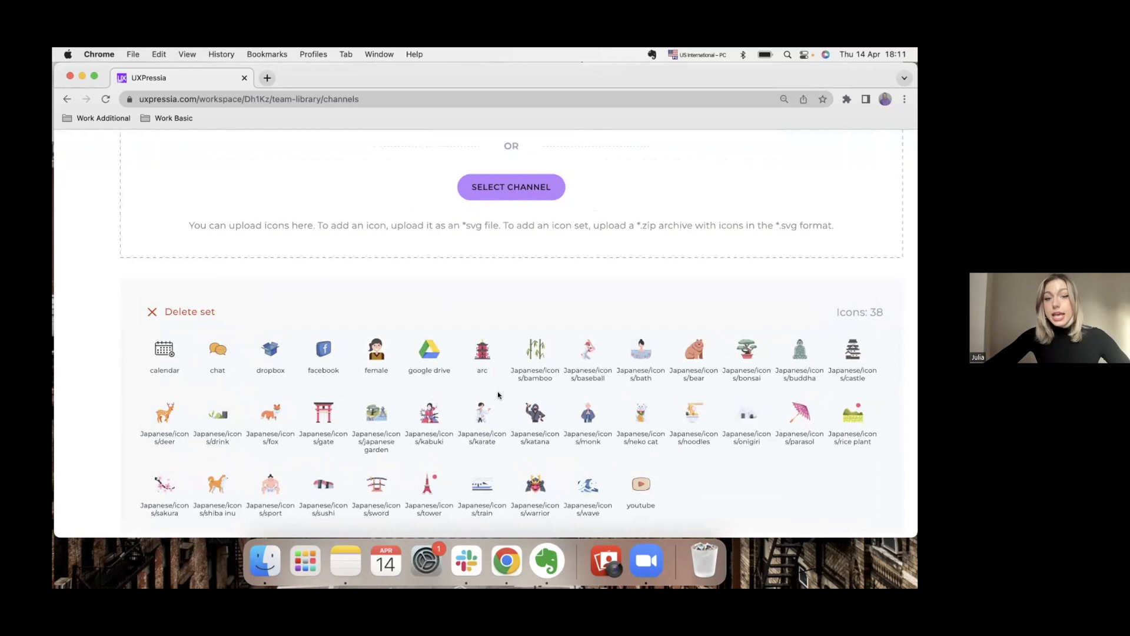
Step: Save the custom channel changes without updating channel names in existing maps and personas
scroll(497, 391, "down", 5)
left_click(288, 502)
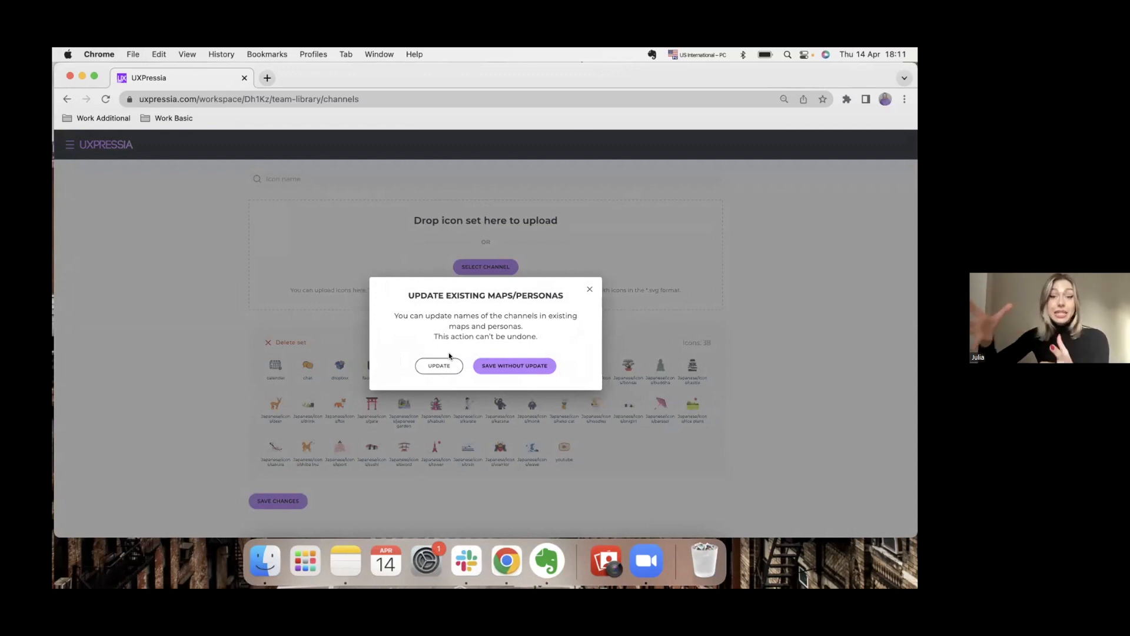
left_click(534, 364)
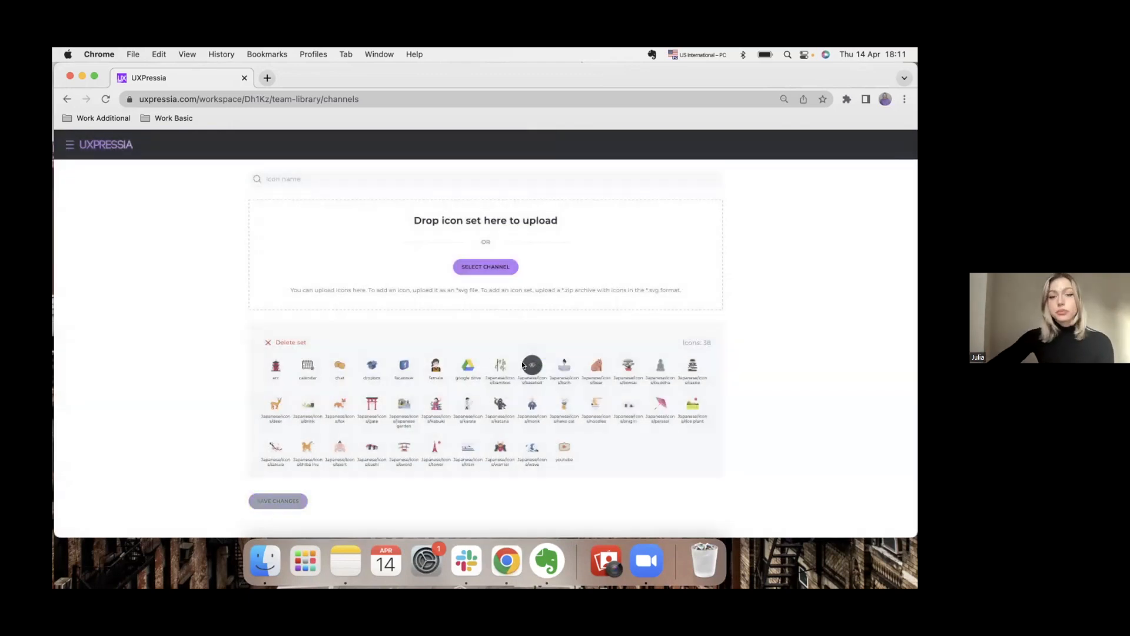
Step: Open the end-to-end employee journey map in the CS DEMO WS workspace's "Channels & checklist event" project
left_click(68, 145)
left_click(94, 217)
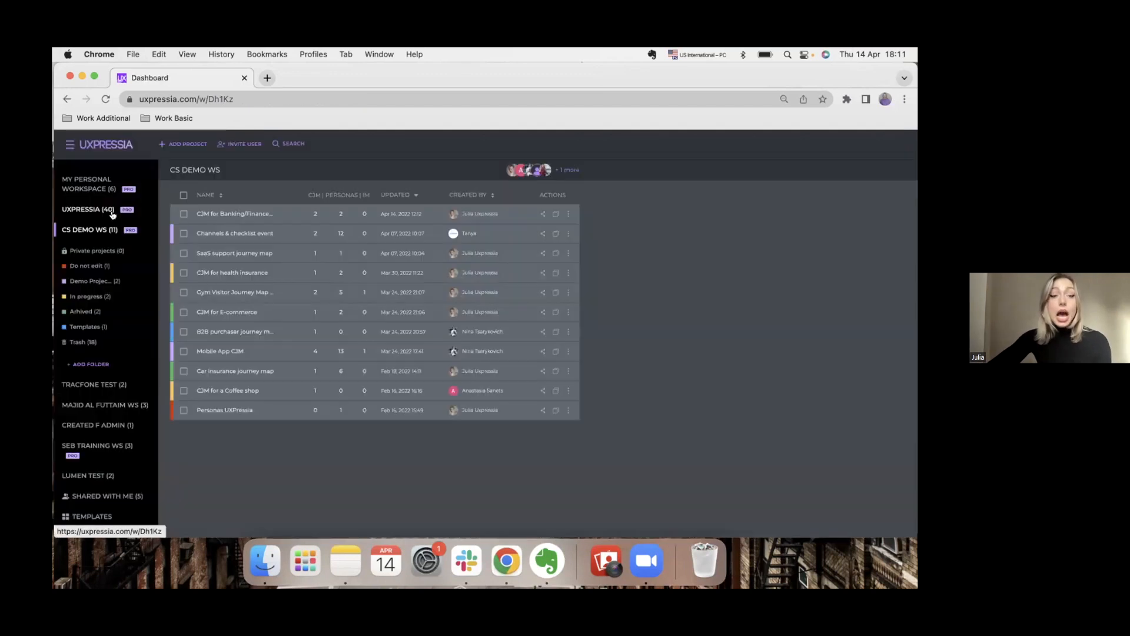
left_click(224, 233)
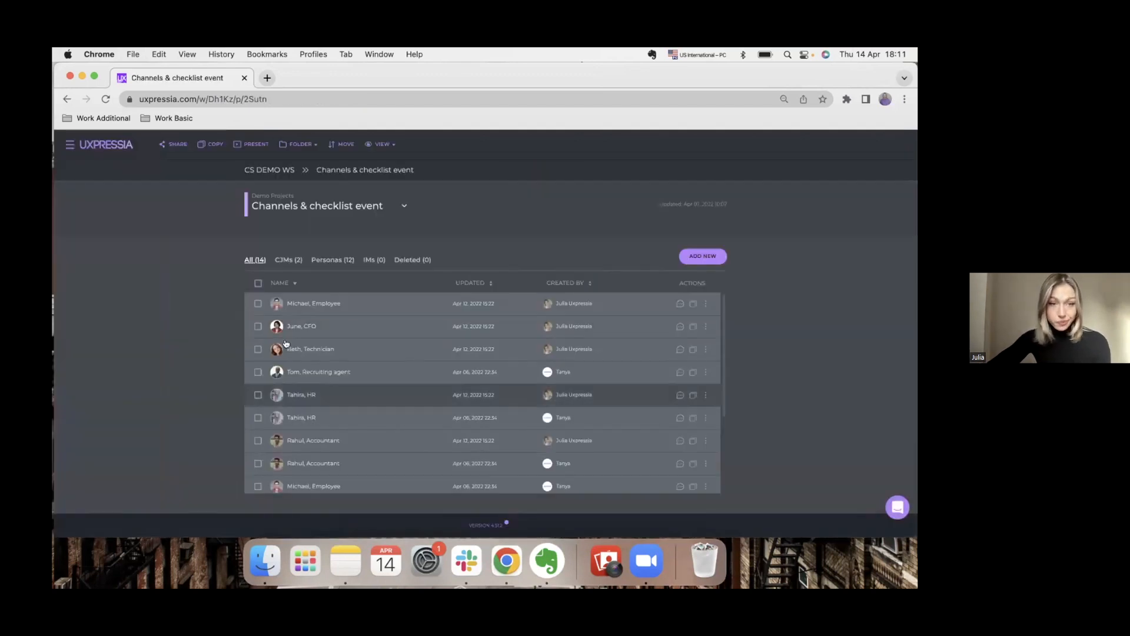
left_click(307, 429)
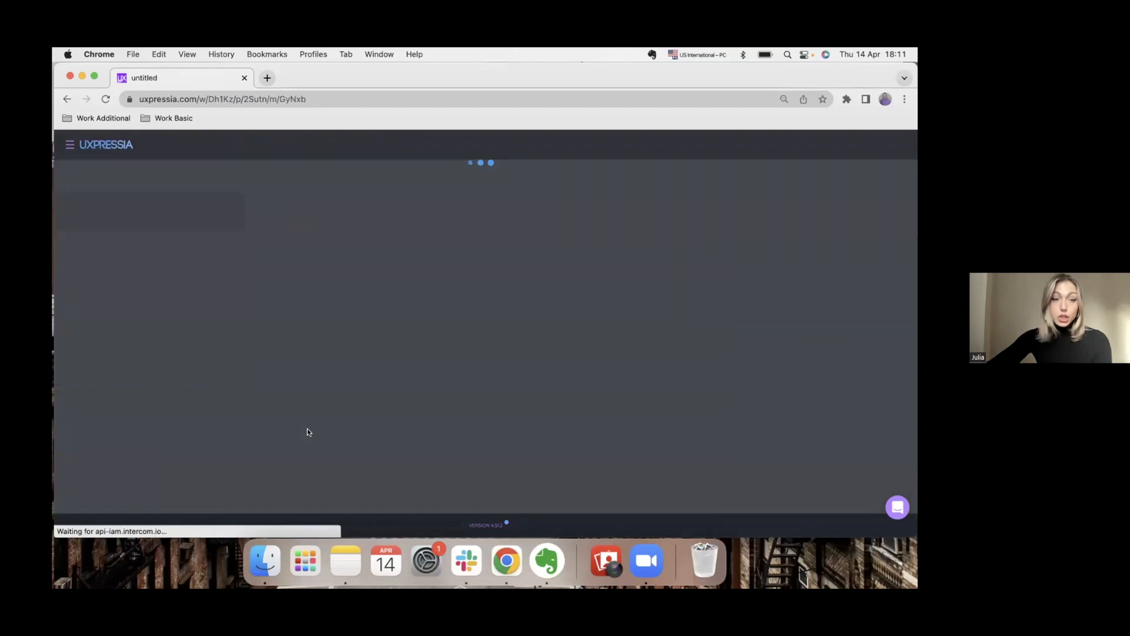
Step: Assign the custom dropbox icon to the blank channel in the second Recruitment column of the "Process and channels" section
scroll(267, 459, "down", 3)
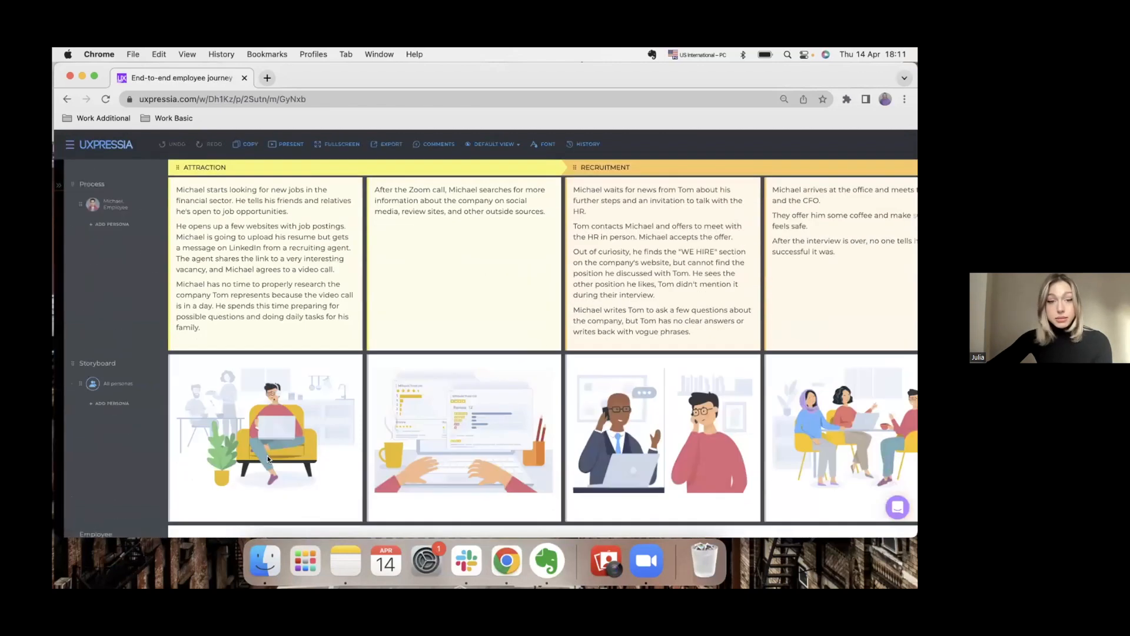
scroll(267, 459, "down", 5)
scroll(616, 384, "right", 3)
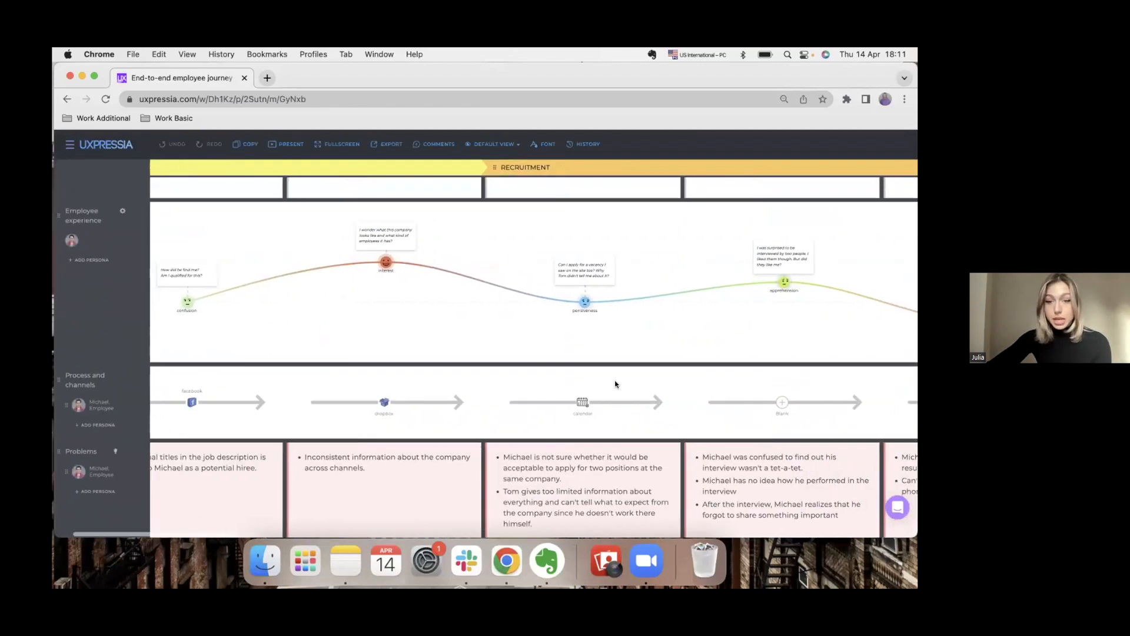
left_click(781, 402)
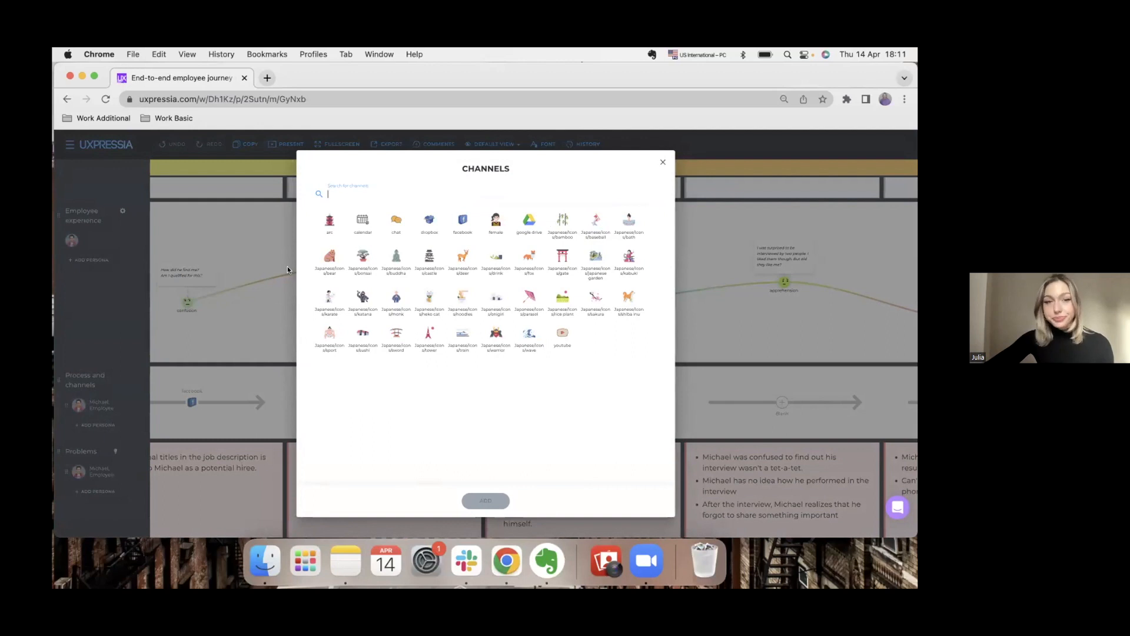
left_click(429, 220)
left_click(487, 500)
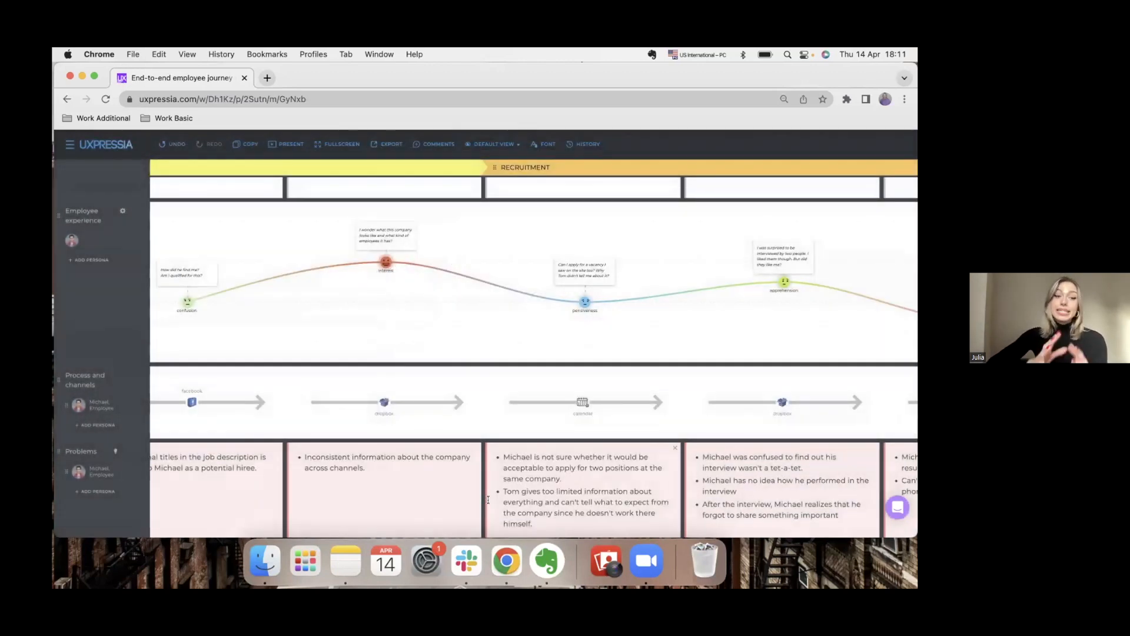
Step: Add a Channels section to the end of the journey map, below Ideas / Opportunities
scroll(281, 467, "left", 3)
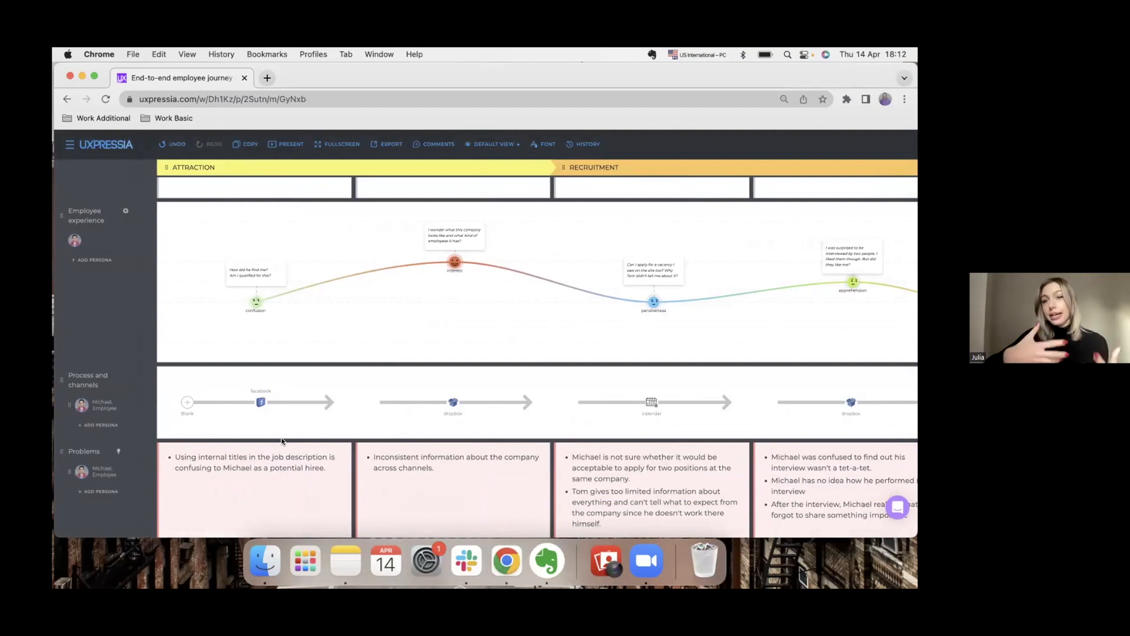
scroll(101, 448, "down", 5)
left_click(100, 498)
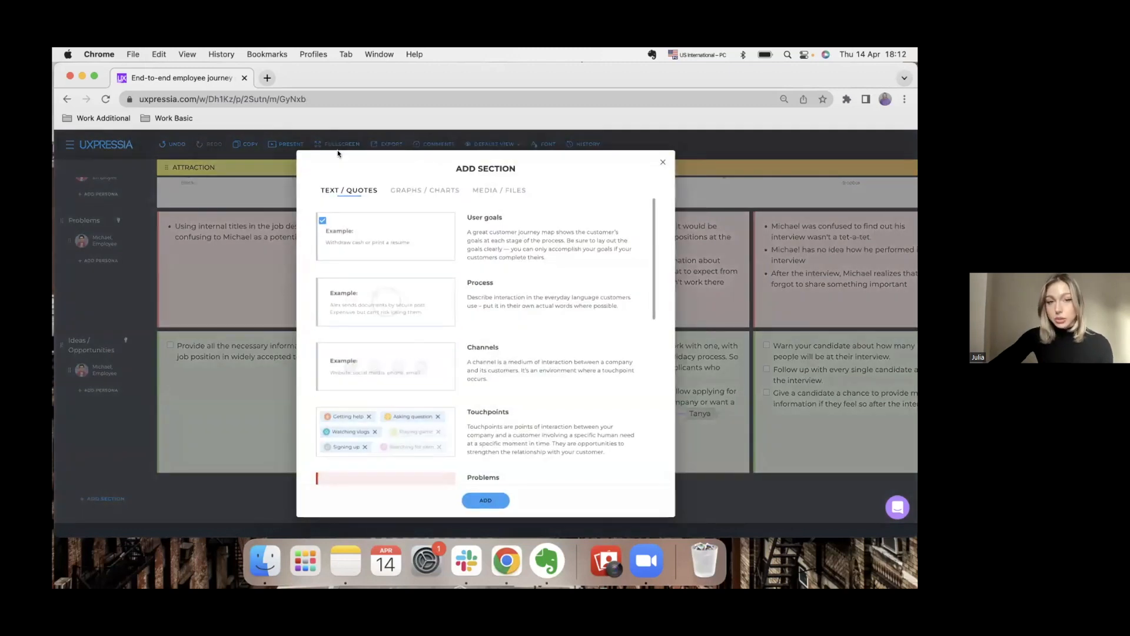
left_click(371, 376)
left_click(494, 502)
scroll(184, 486, "down", 2)
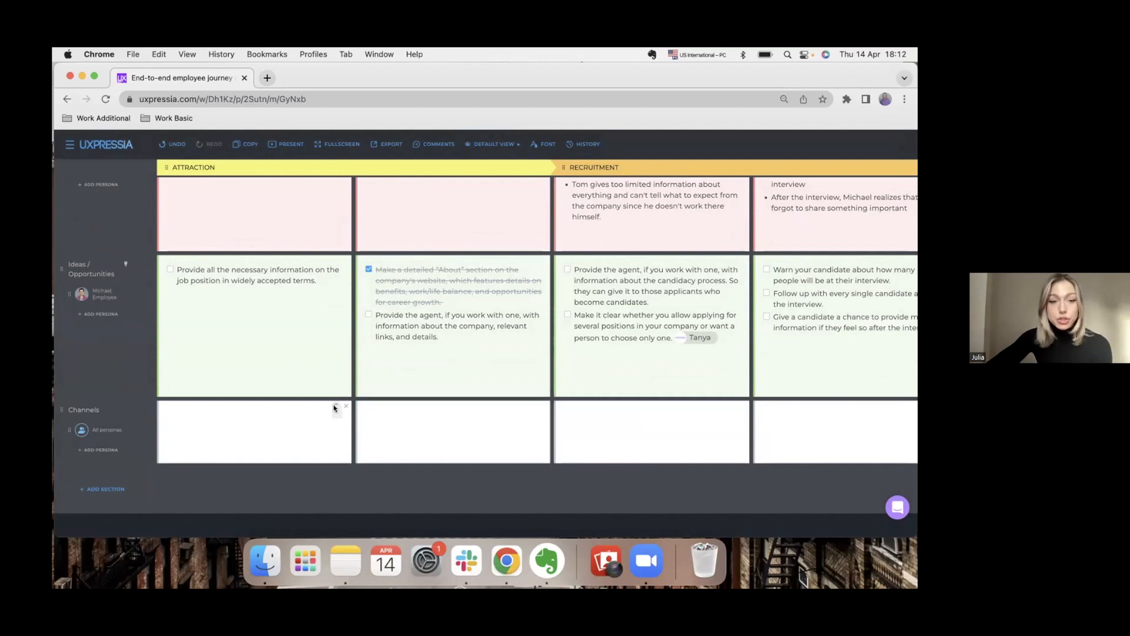
Step: Insert the chat and facebook custom icons in the first Attraction cell of the Channels section
left_click(334, 407)
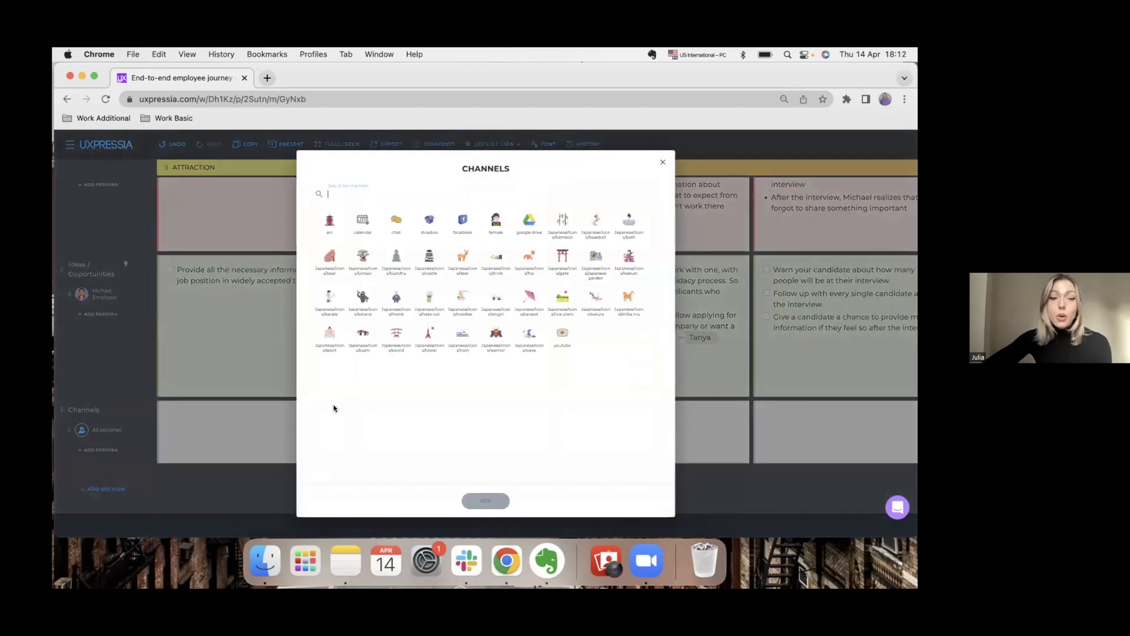
left_click(395, 221)
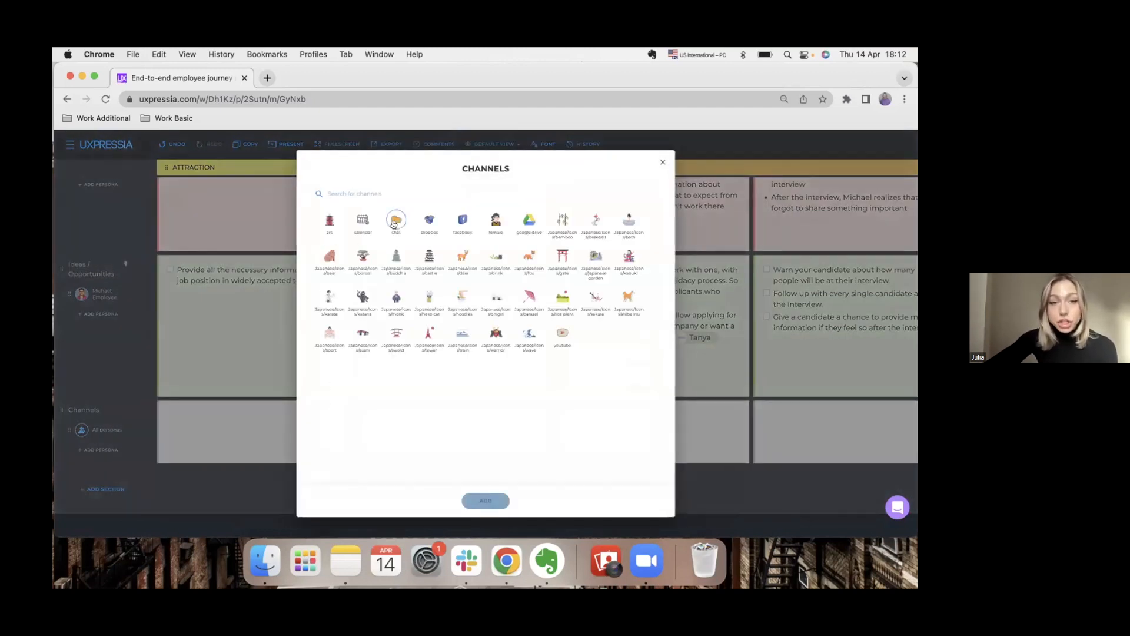
left_click(486, 501)
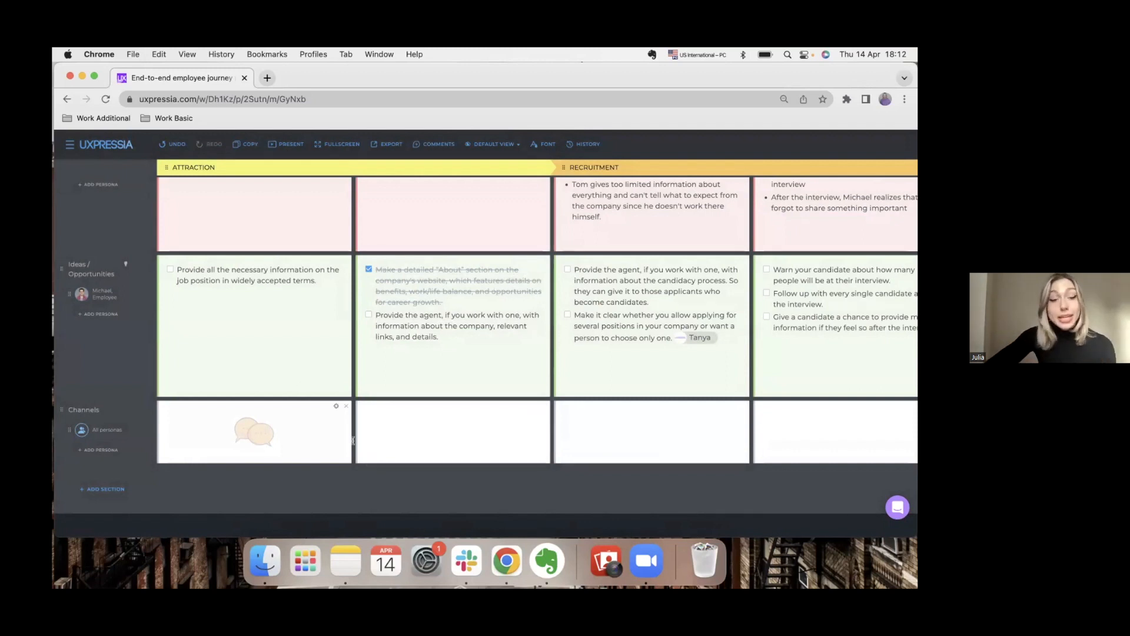
left_click(334, 405)
left_click(463, 220)
left_click(482, 502)
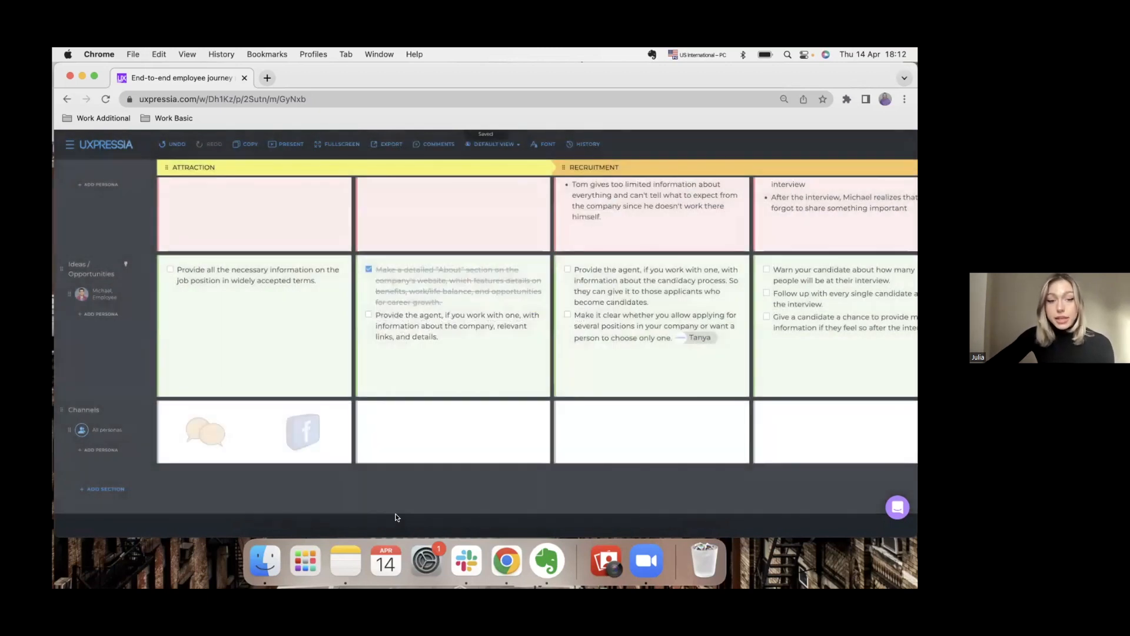
Step: Enter "any text" in the Channels cell that holds the chat and facebook icons
left_click(223, 428)
type("any text")
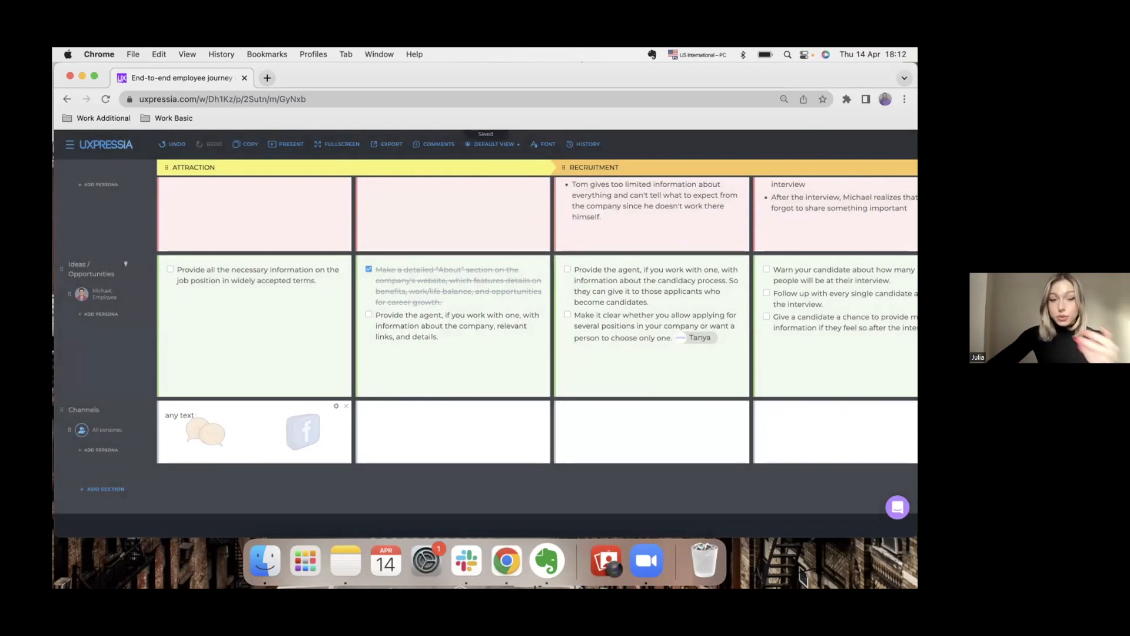
left_click(272, 490)
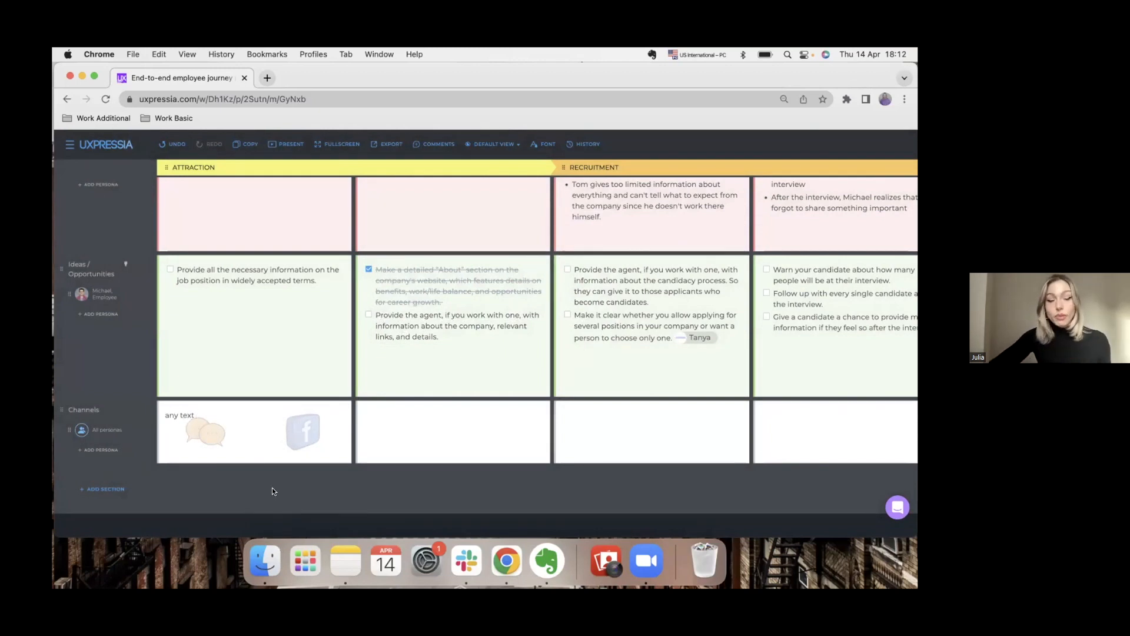